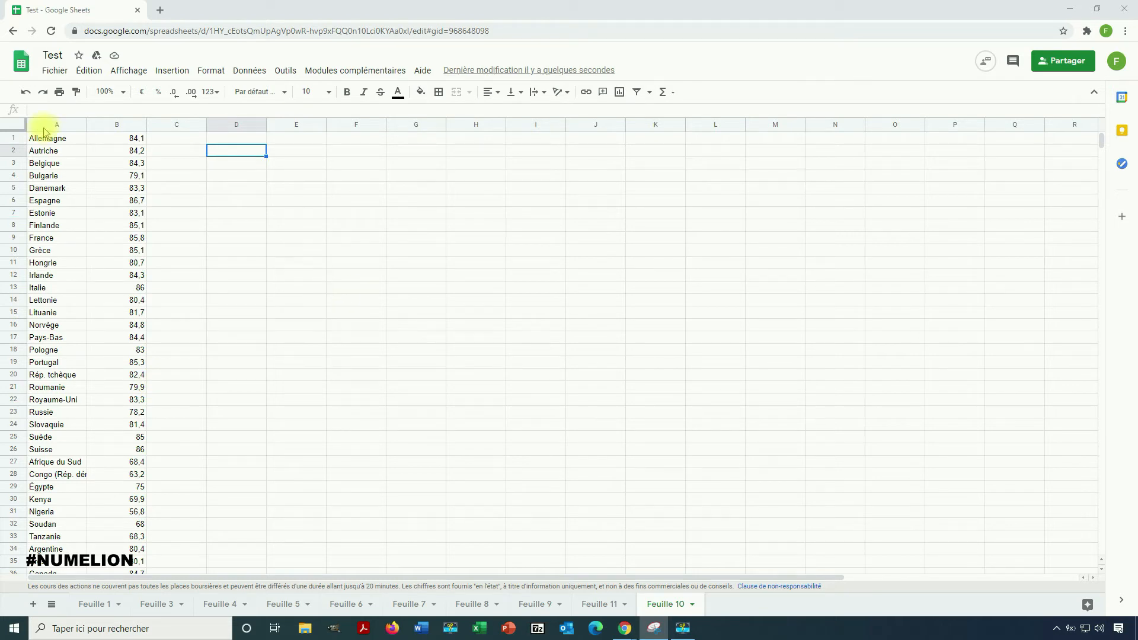
- Review the list of countries and their values in columns A and B down to the last row
scroll(170, 221, down, 5)
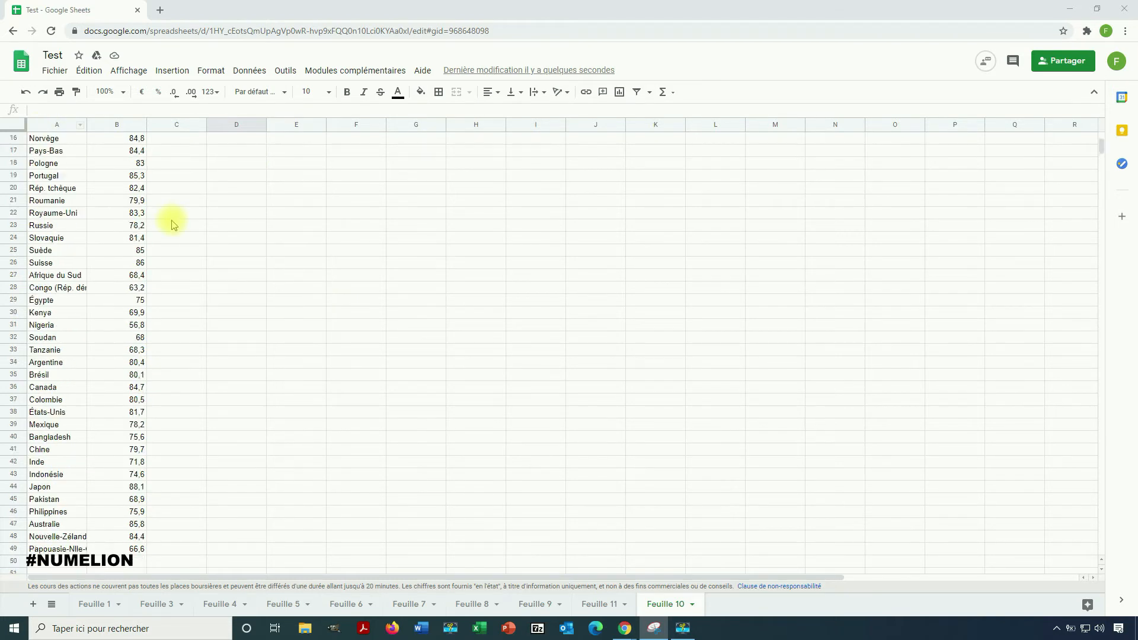
scroll(171, 222, up, 4)
scroll(172, 224, up, 1)
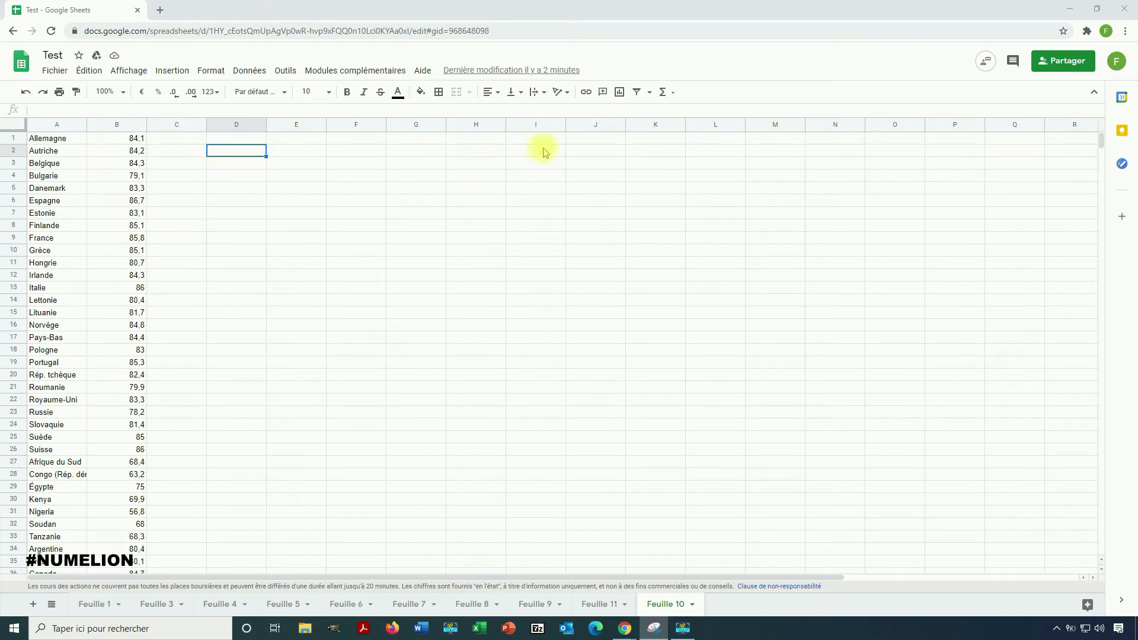
scroll(58, 231, down, 2)
scroll(55, 228, up, 2)
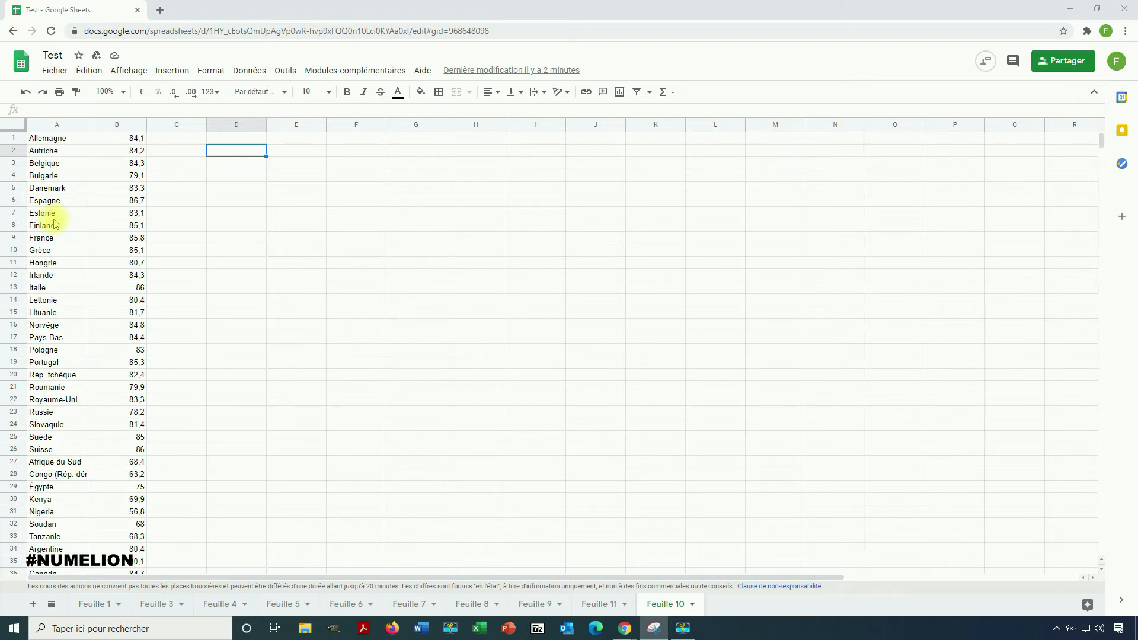
click(710, 141)
click(668, 145)
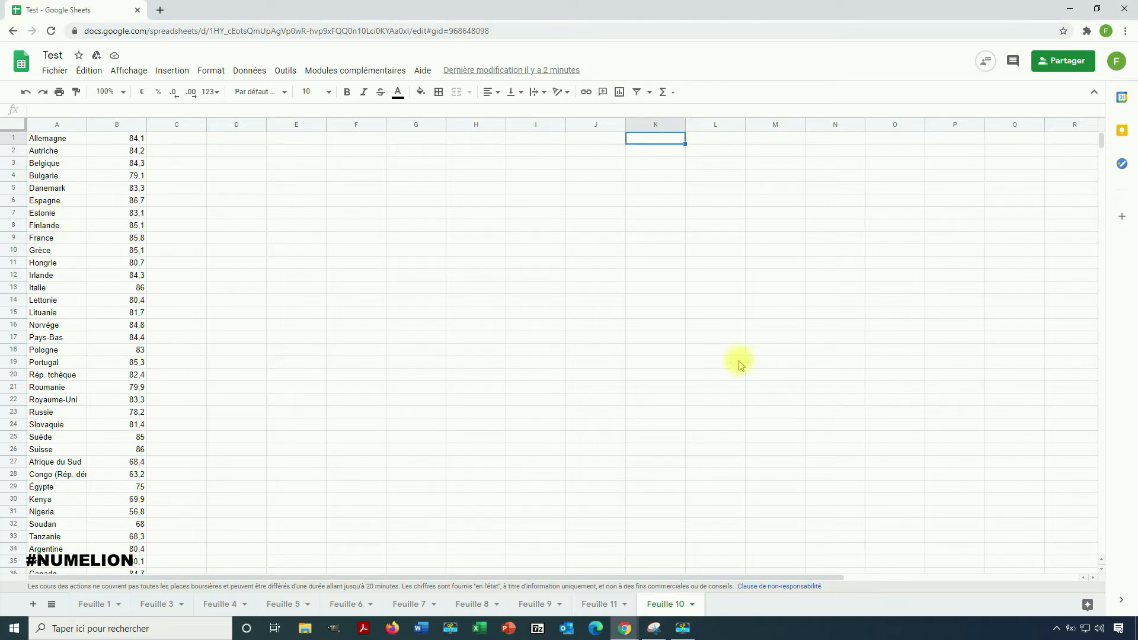
- Enter the class limits 70, 75, 80 and 100 in cells D1 to D4
click(234, 139)
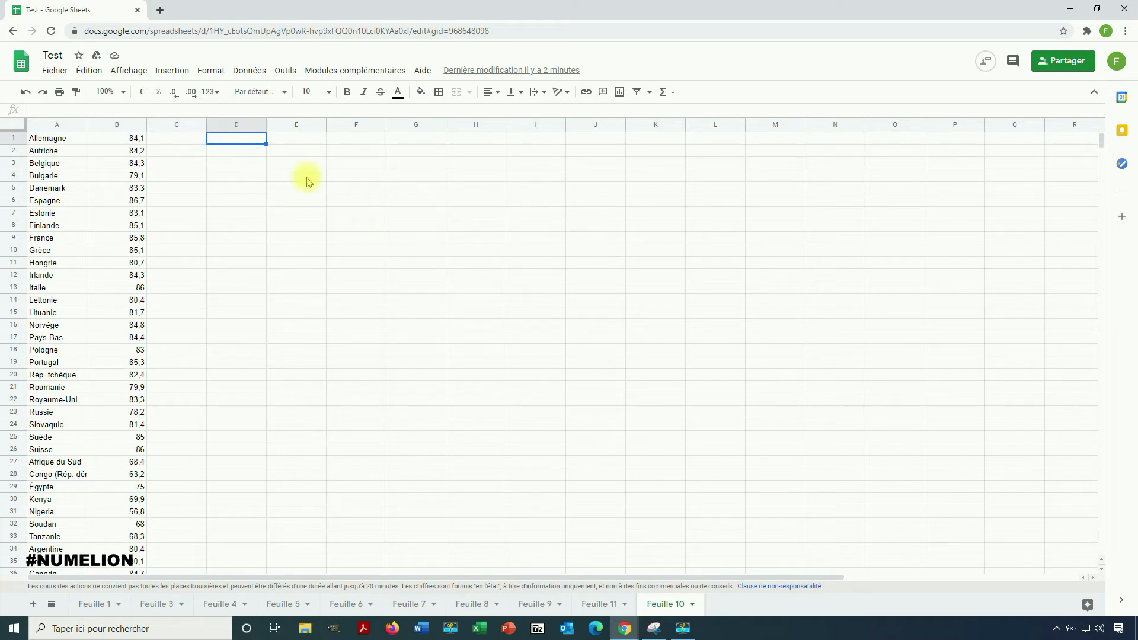
key(Return)
text(70)
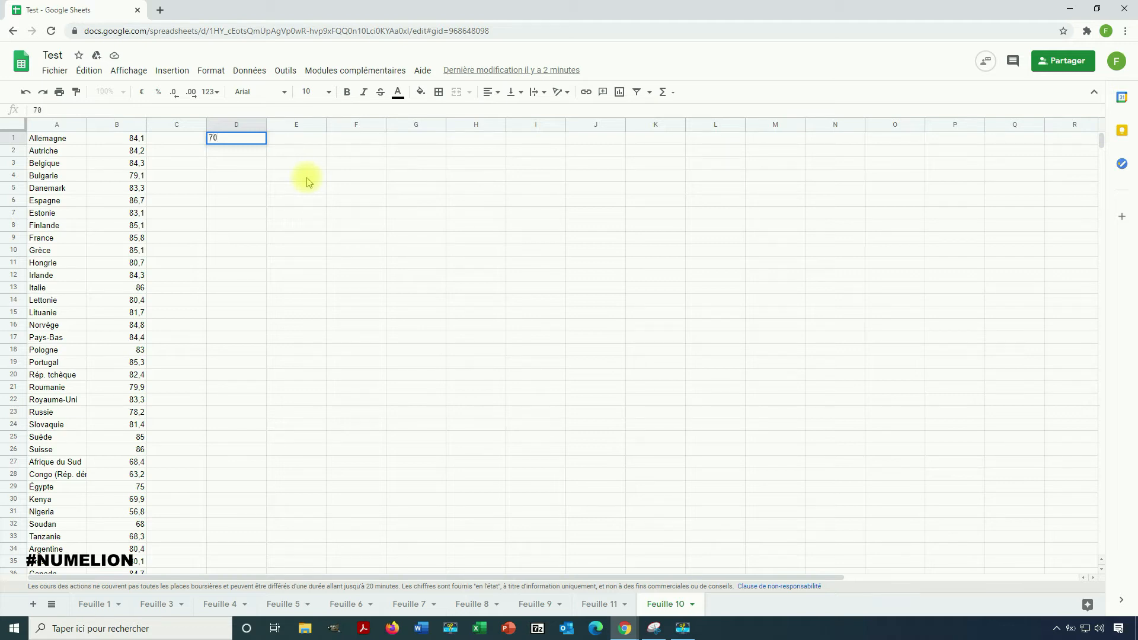
key(Return)
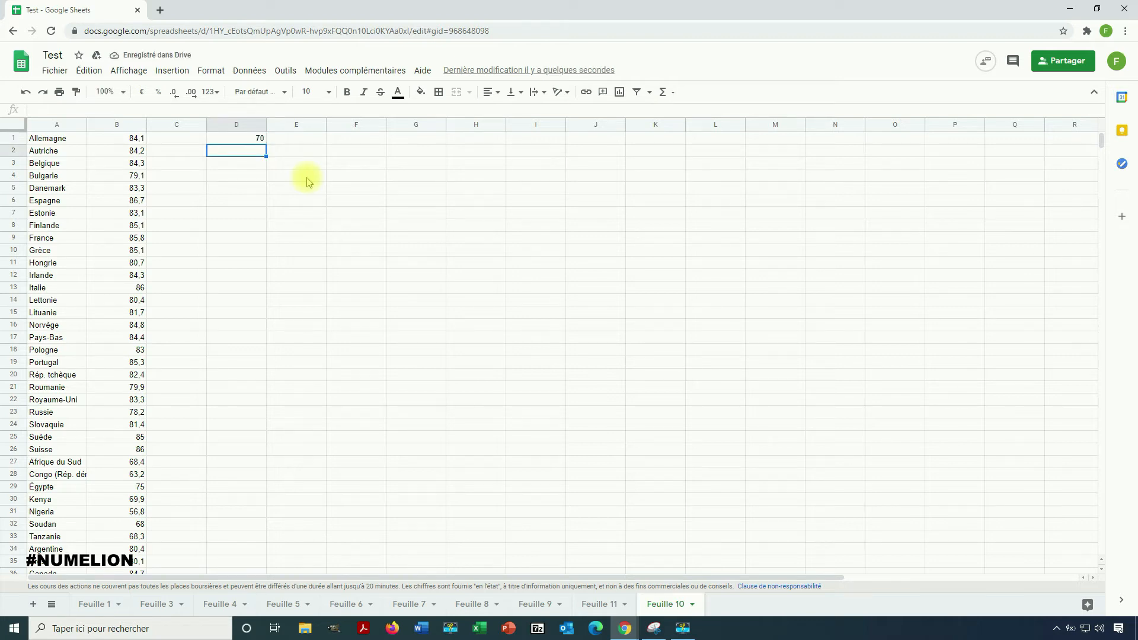
text(75)
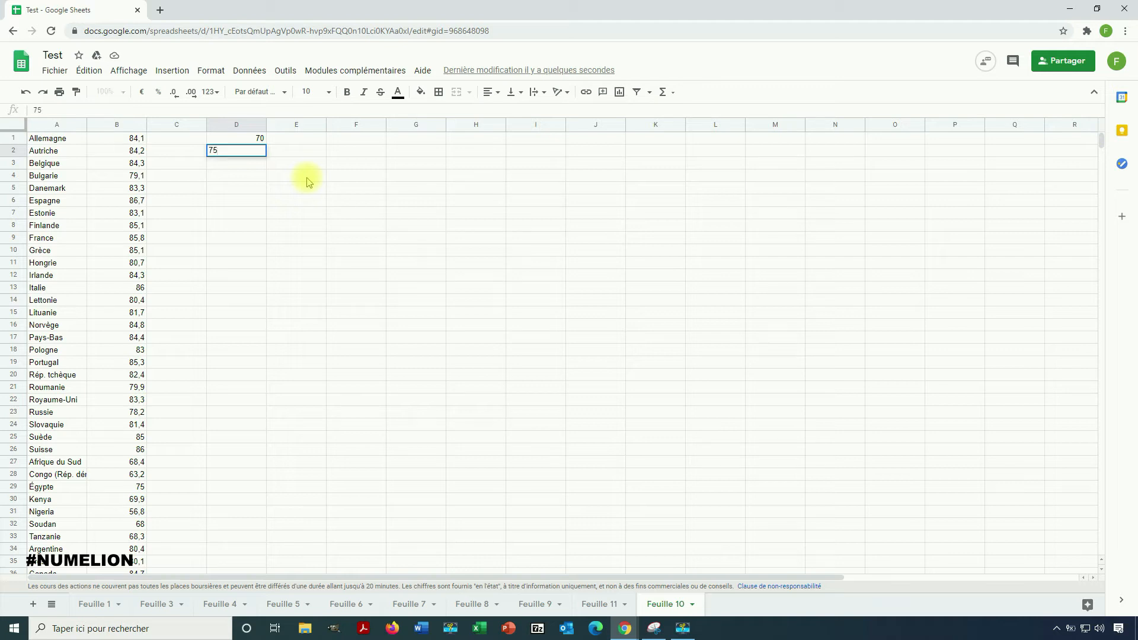
key(Return)
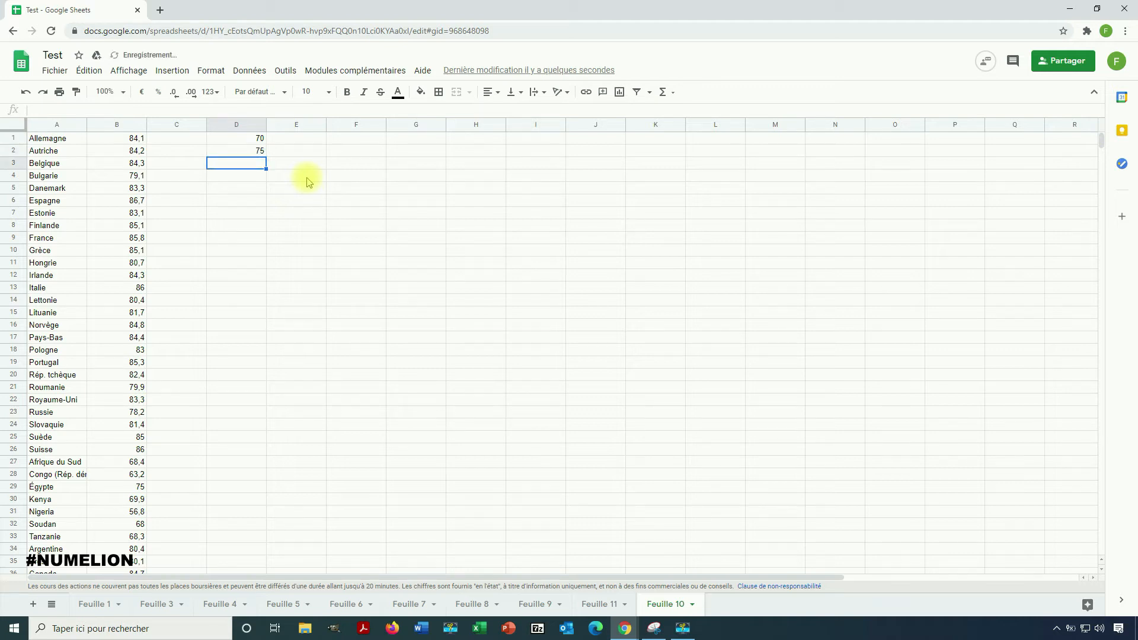
text(80)
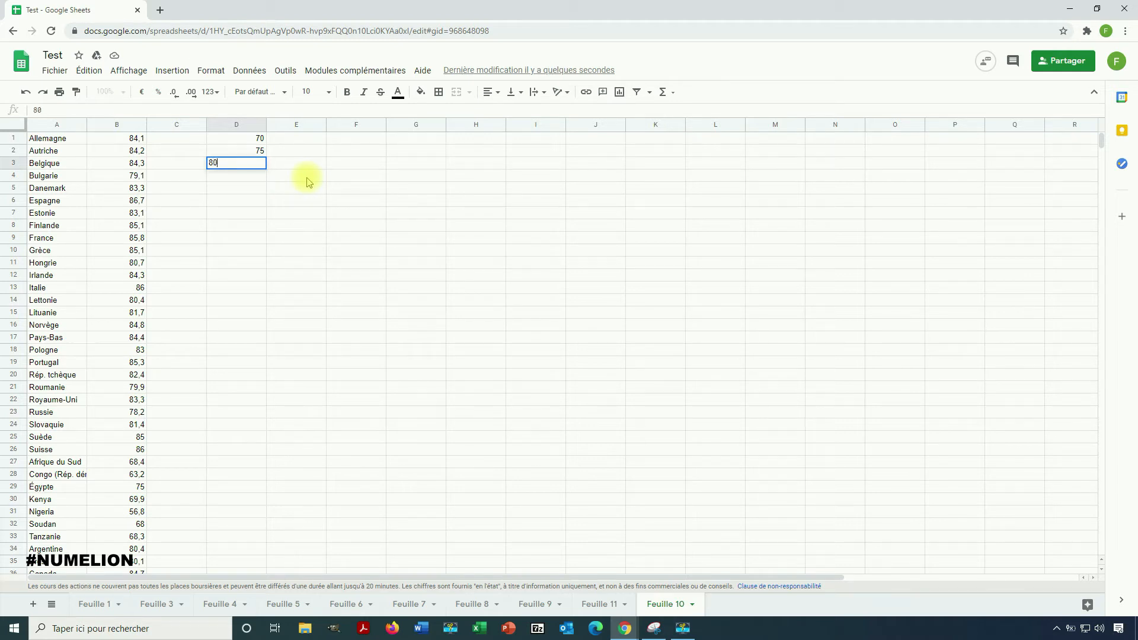
key(Return)
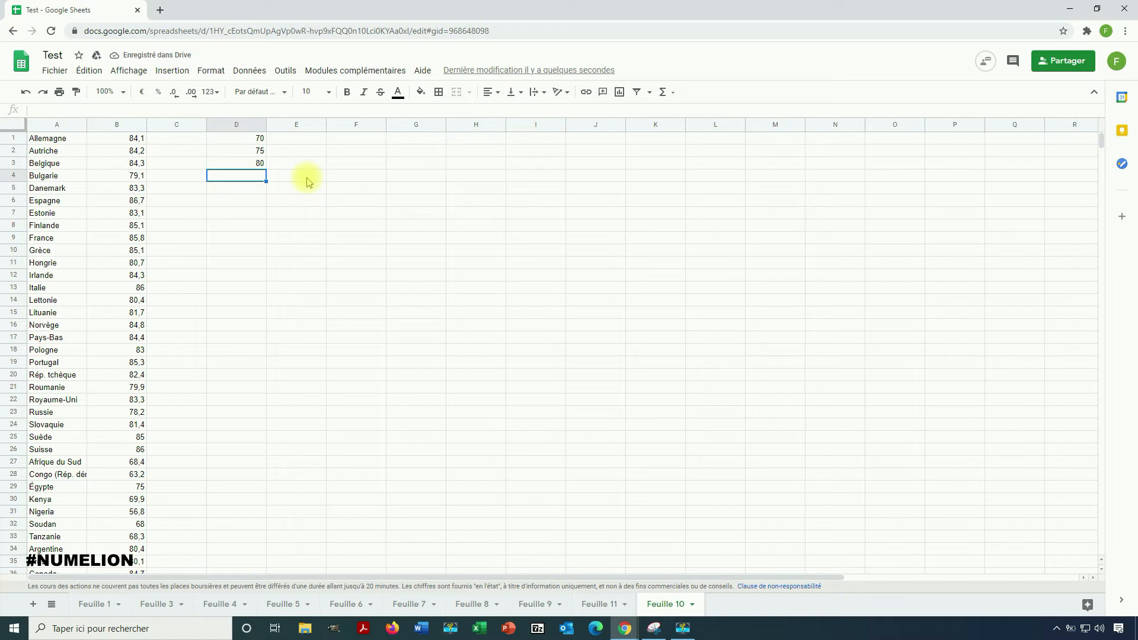
text(100)
key(Return)
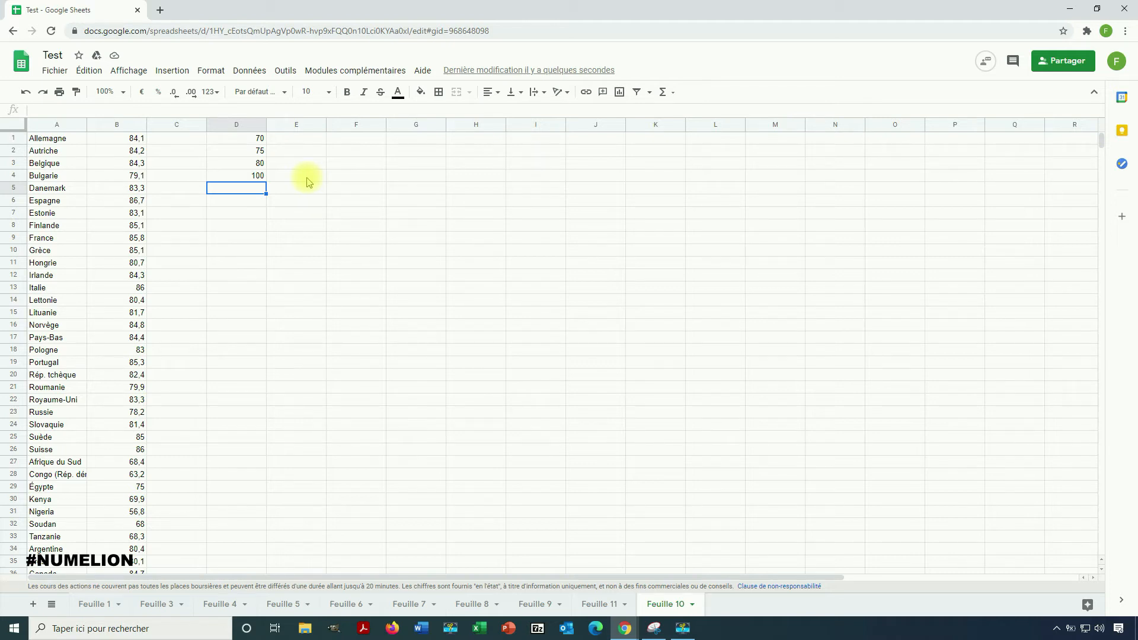
- Calculate the frequency distribution in E1 with =FREQUENCE(B1:B49;D1:D4), using column B as data and column D as classes
double_click(282, 138)
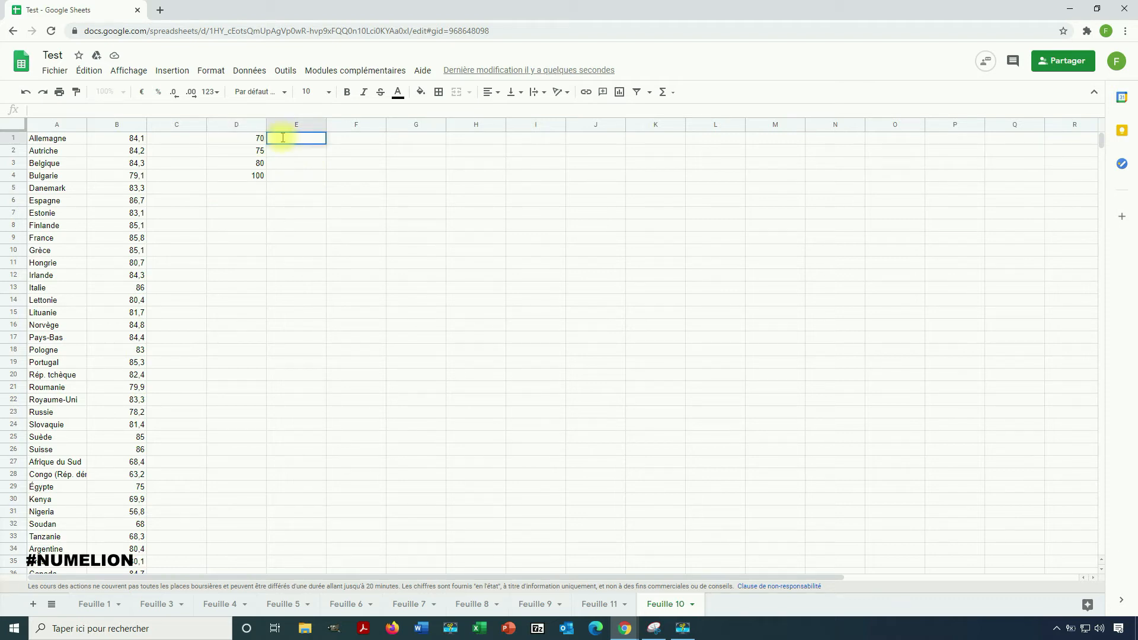
click(247, 138)
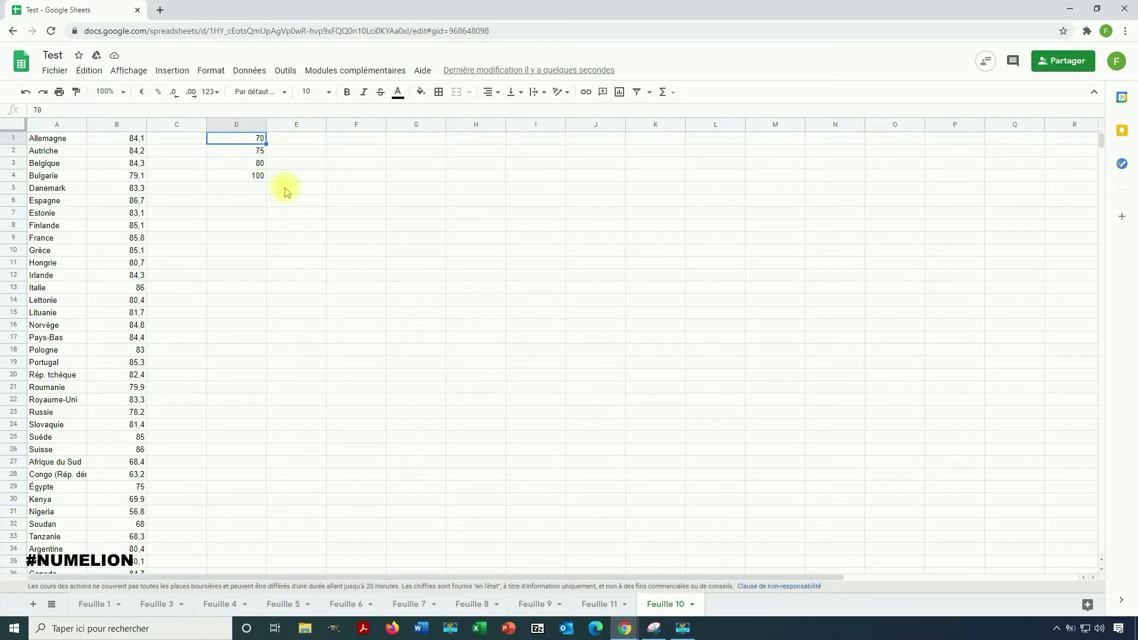
double_click(275, 140)
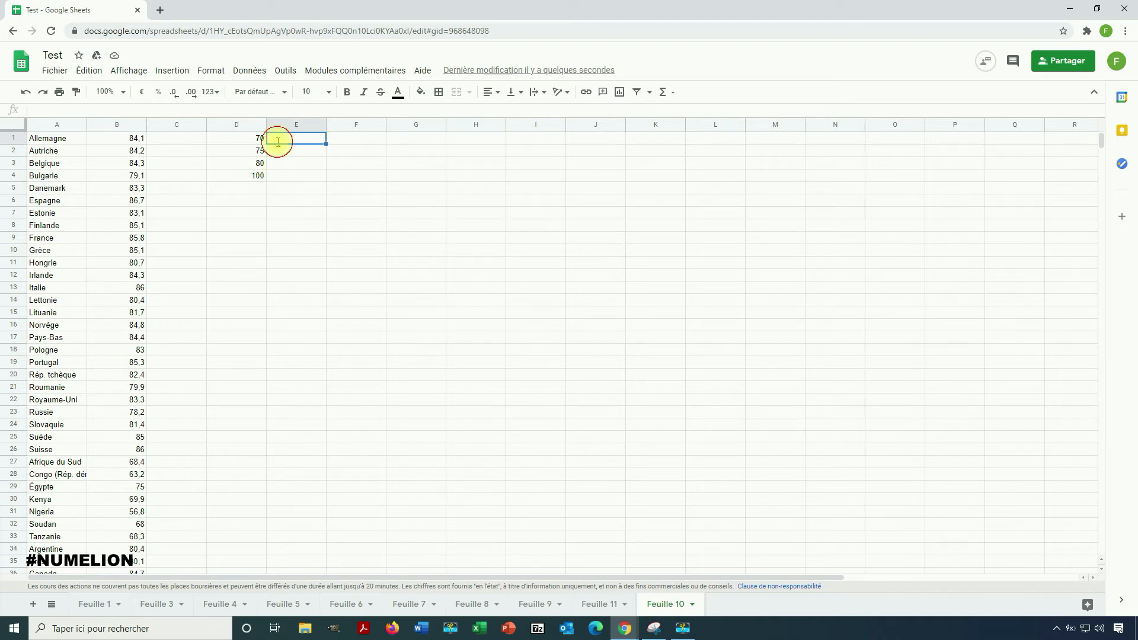
text(=fr)
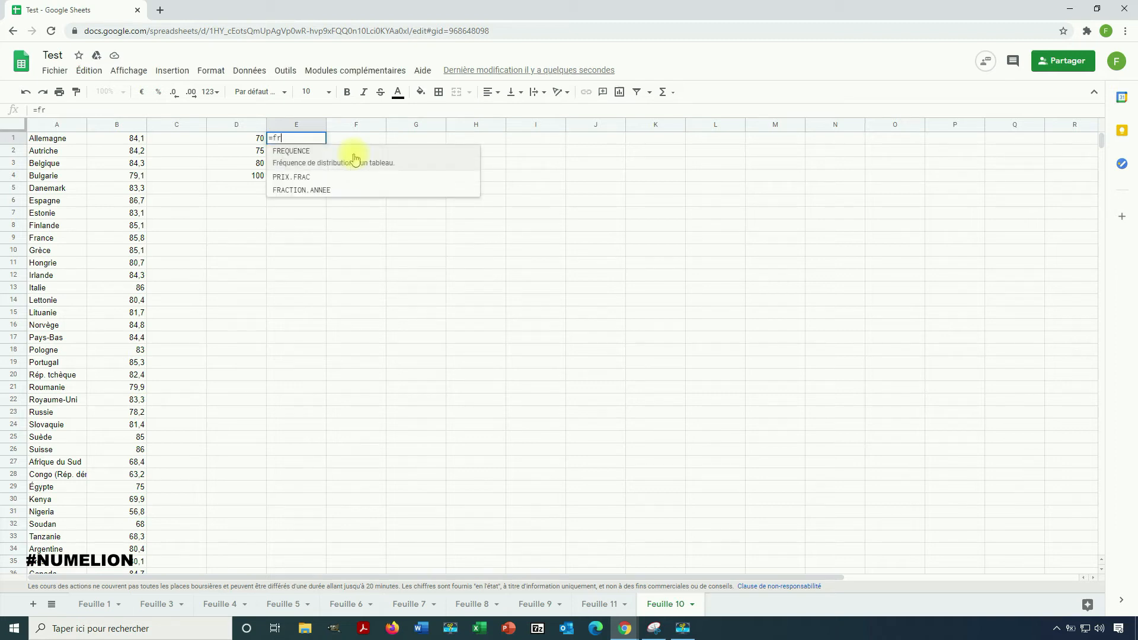
click(354, 158)
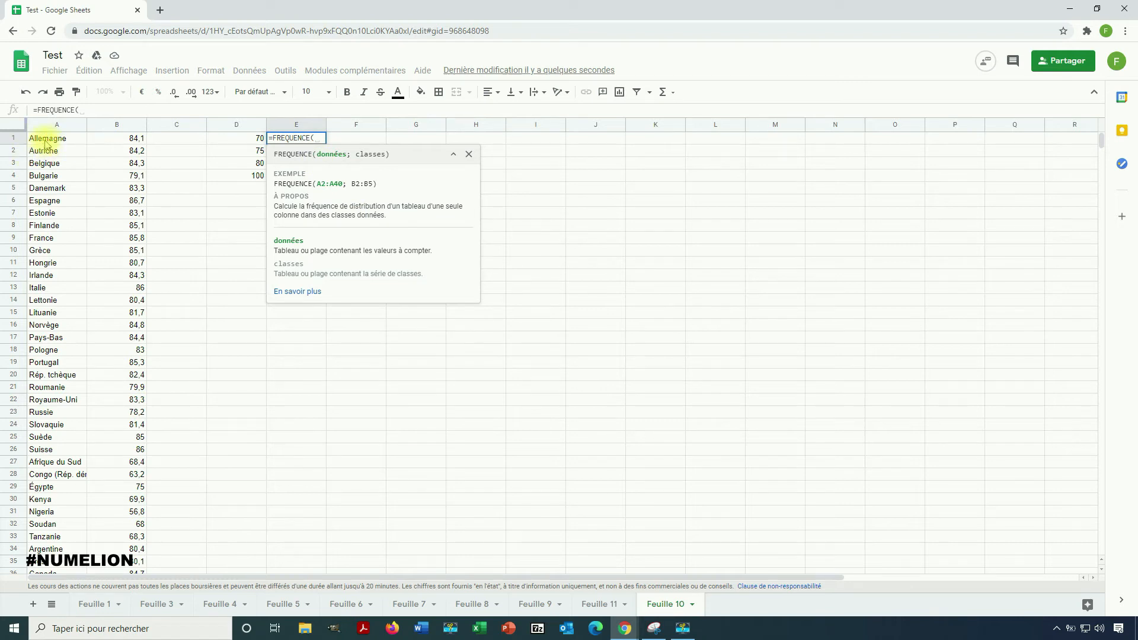
drag(124, 144, 139, 487)
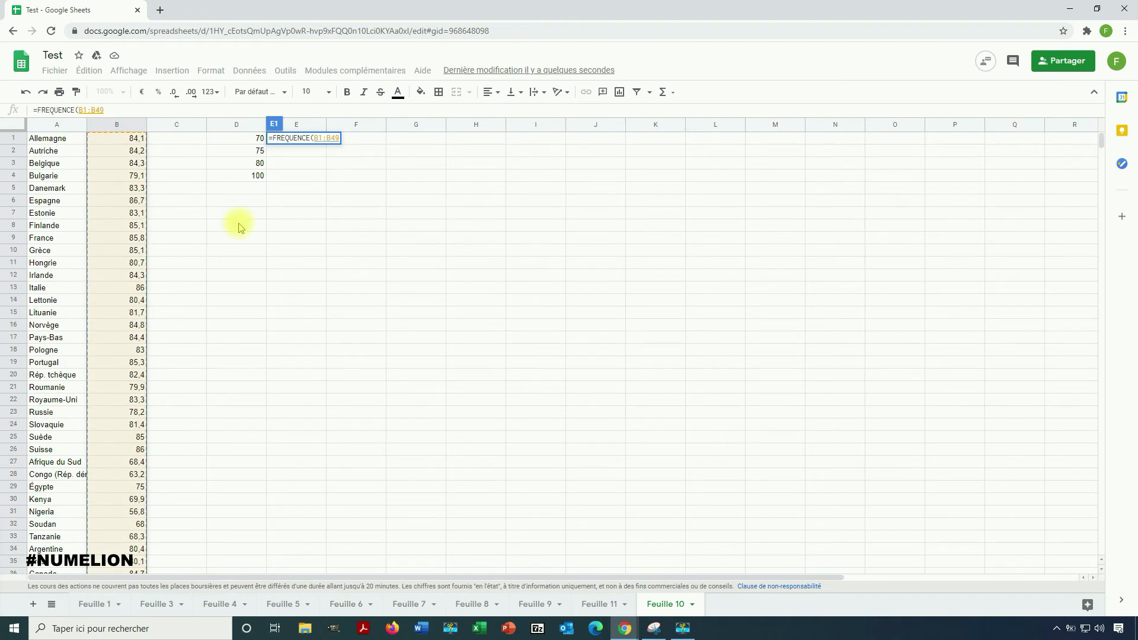
text(;)
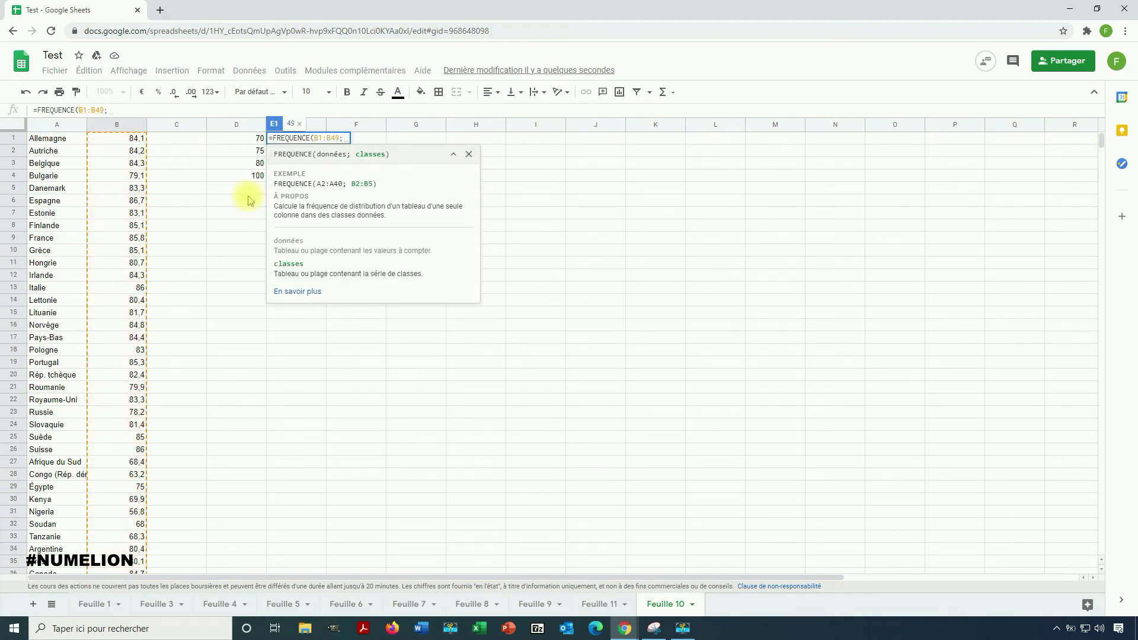
drag(247, 140, 246, 179)
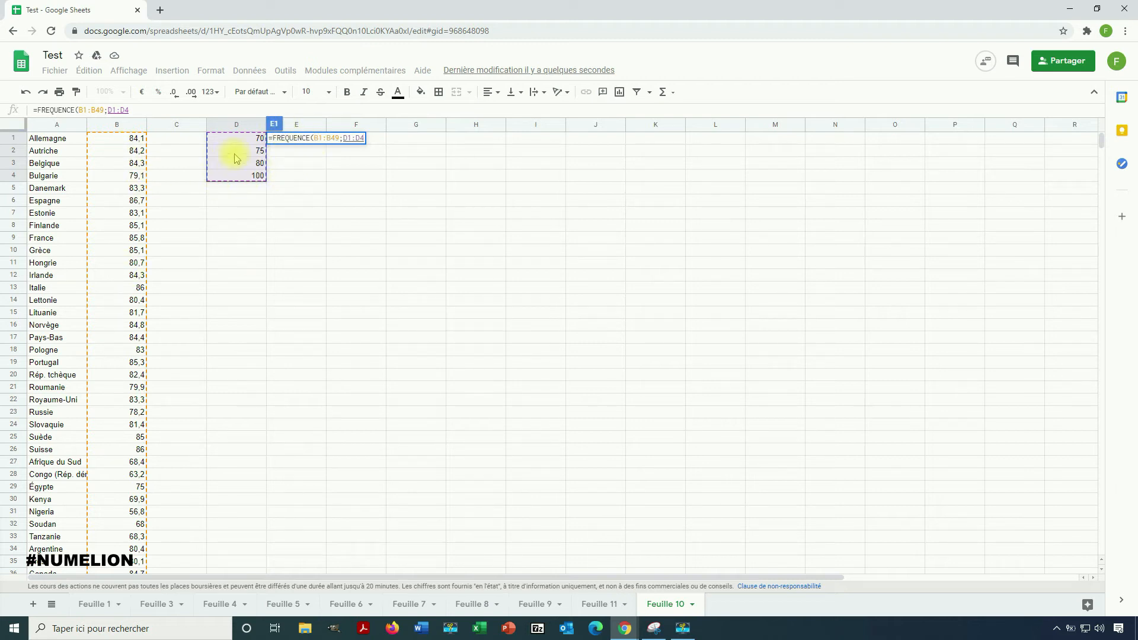
key(Return)
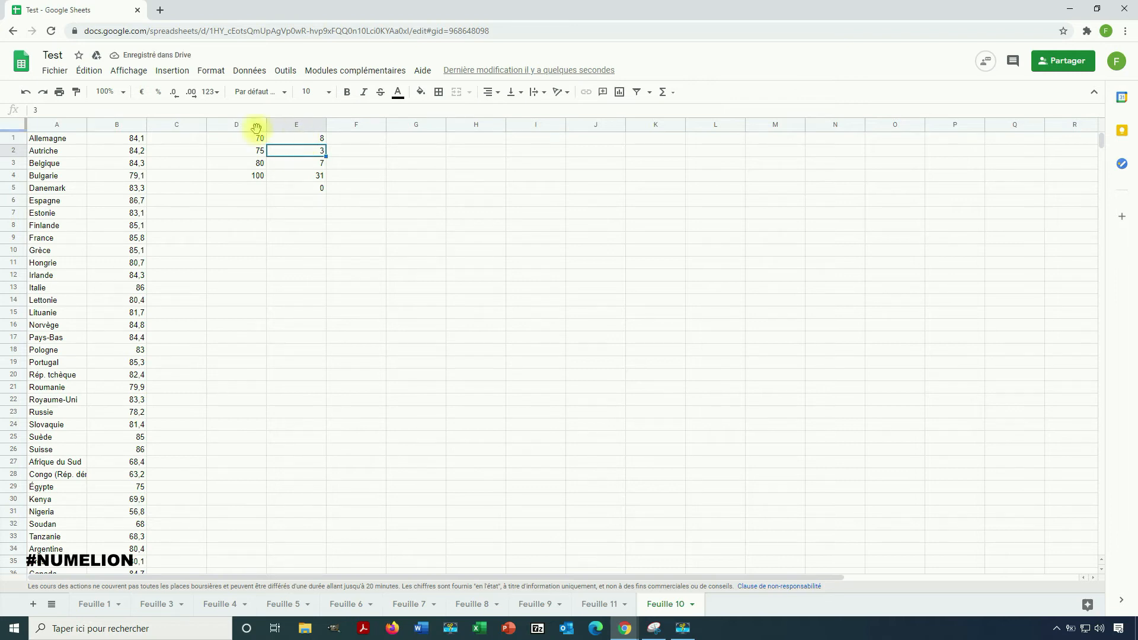
- Enter the label "100 & +" in cell D5 for the class beyond the last limit
click(301, 140)
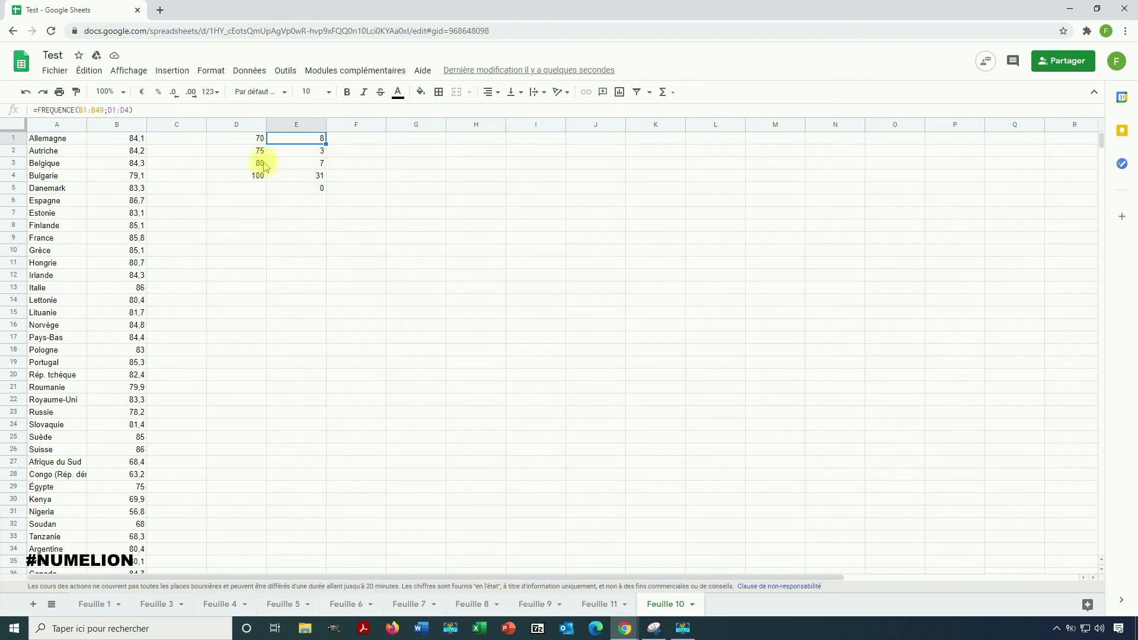
double_click(252, 190)
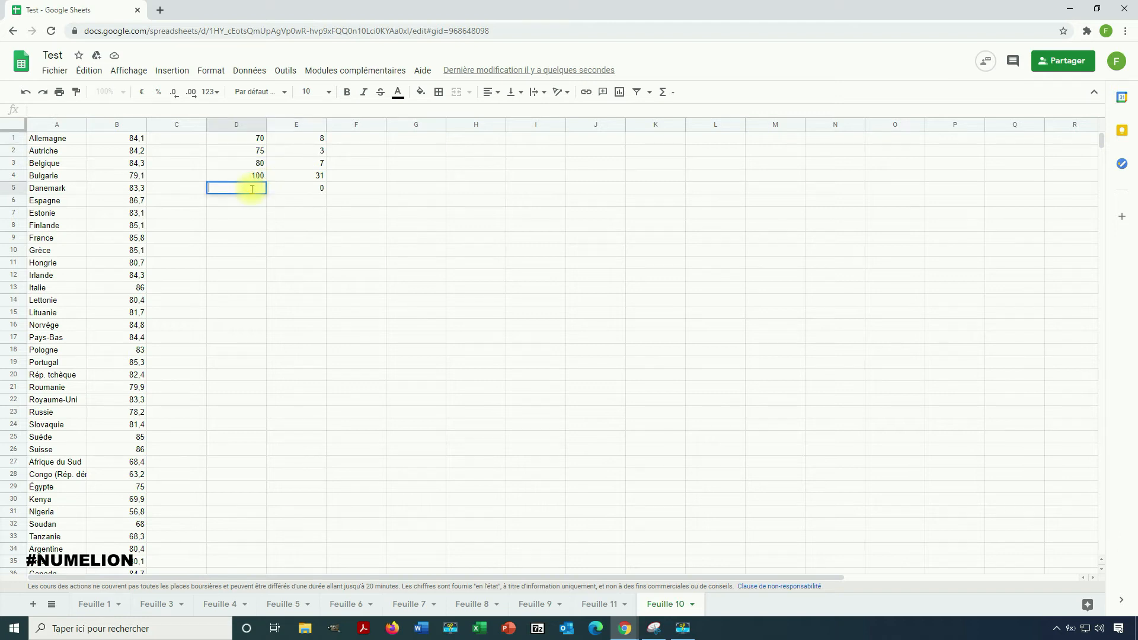
text(100 & +)
key(Return)
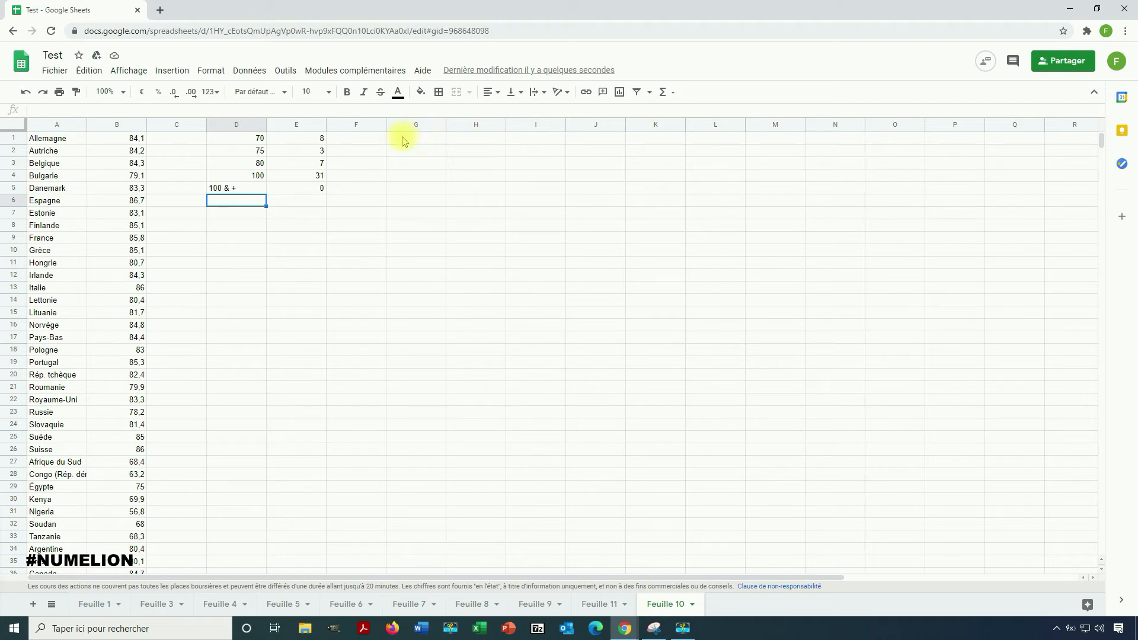
- Enter the labels Min, Max and Intervalle in cells G1 to G3
double_click(421, 138)
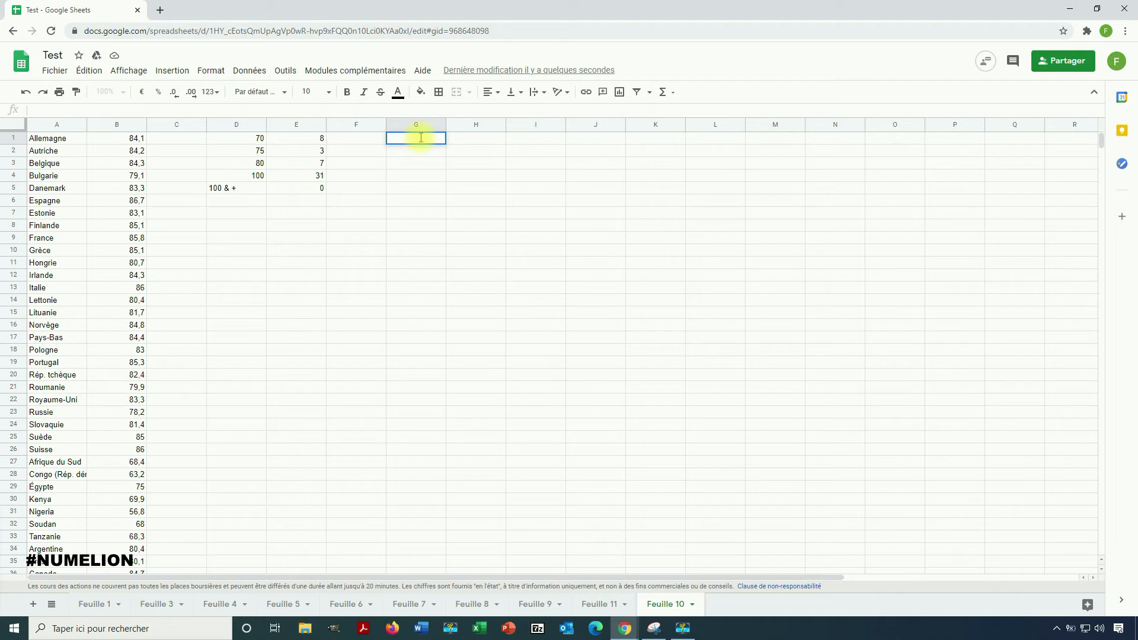
text(=Min)
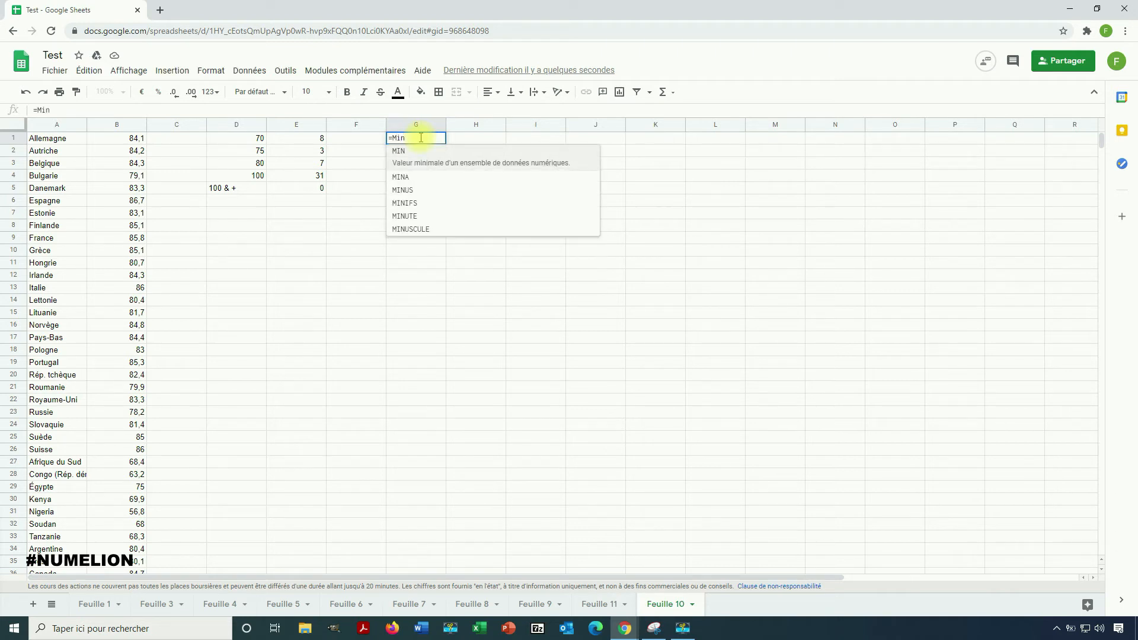
key(Escape)
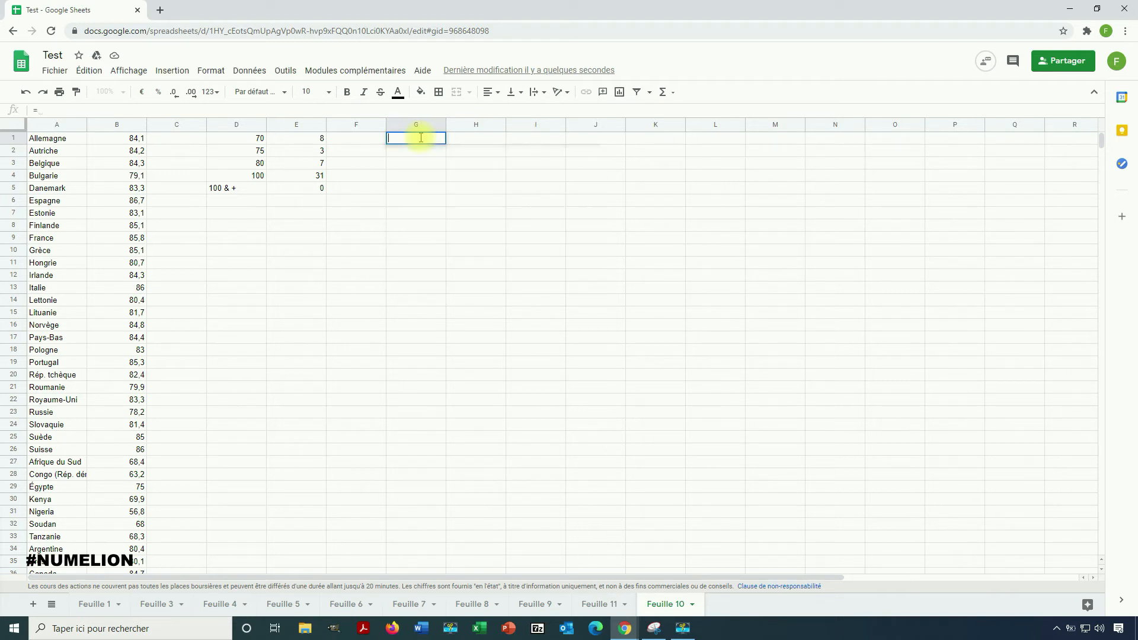
text(Min)
key(Return)
text(Max)
key(Return)
text(Intervalle)
- Calculate the minimum of all column B values in cell H1 with the MIN function
key(Up)
key(Up)
key(Right)
text(=)
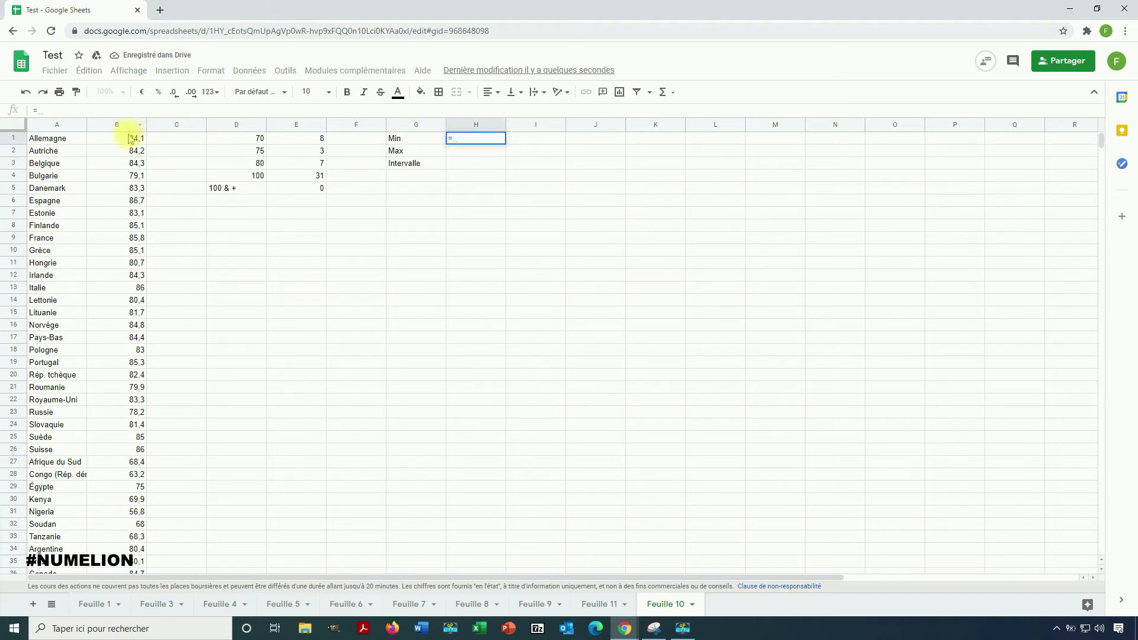
text(min)
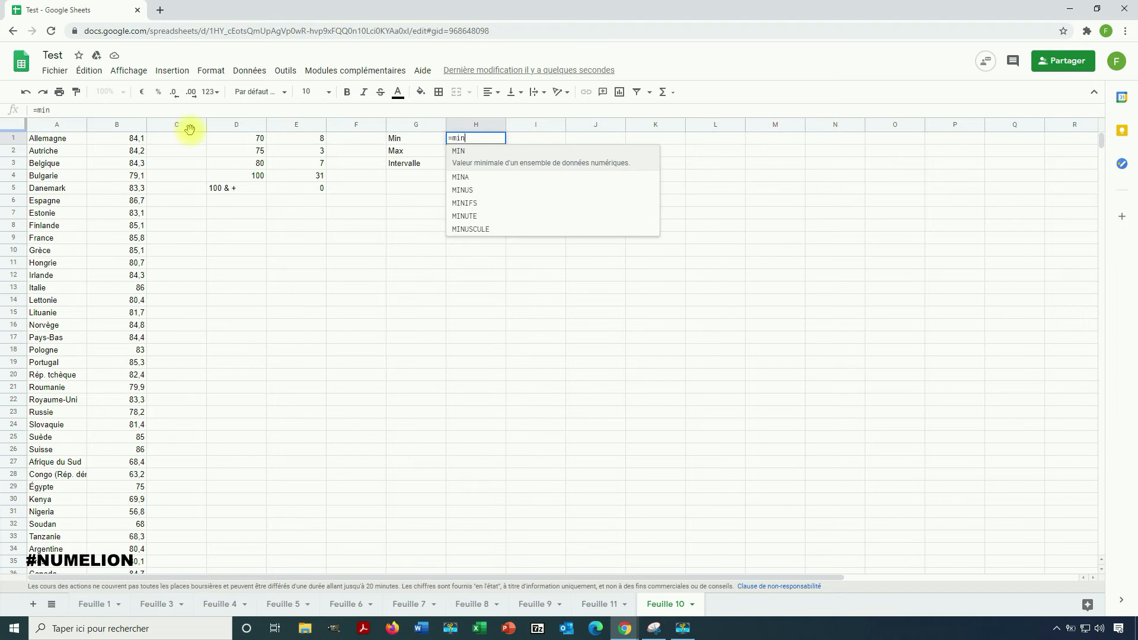
click(472, 150)
click(110, 125)
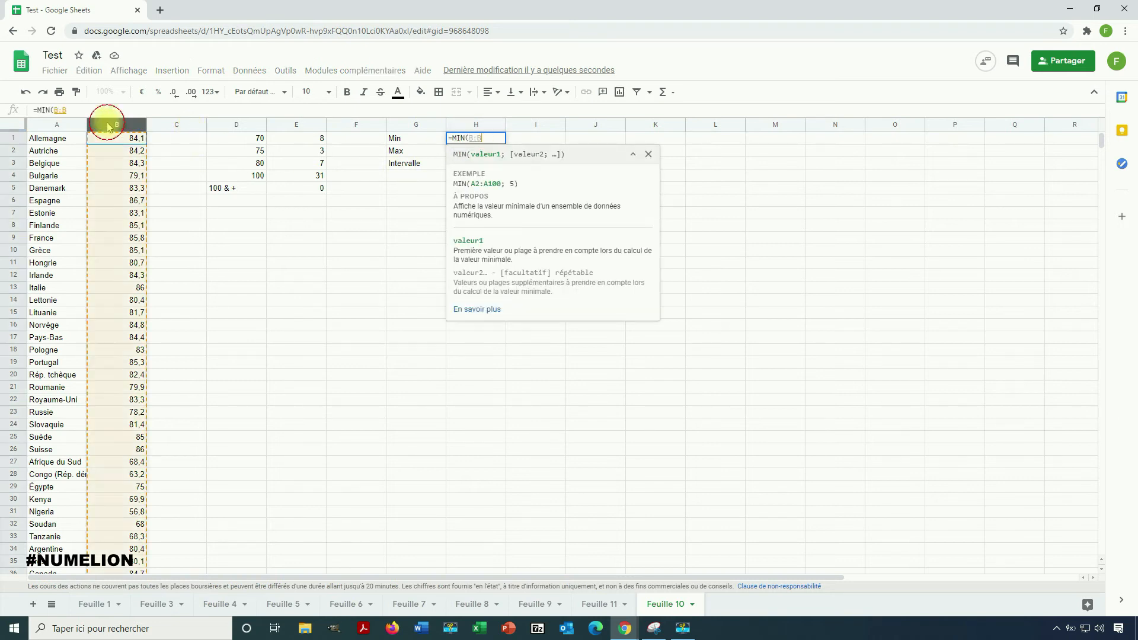
key(Return)
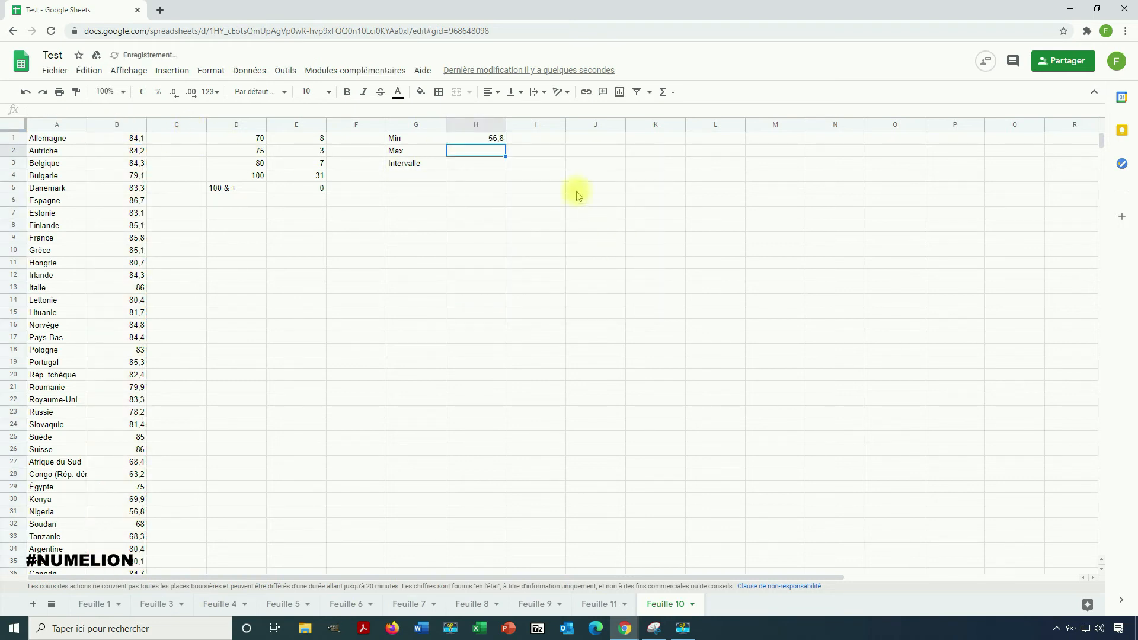
- Calculate the maximum of all column B values in cell H2 with the MAX function
text(=)
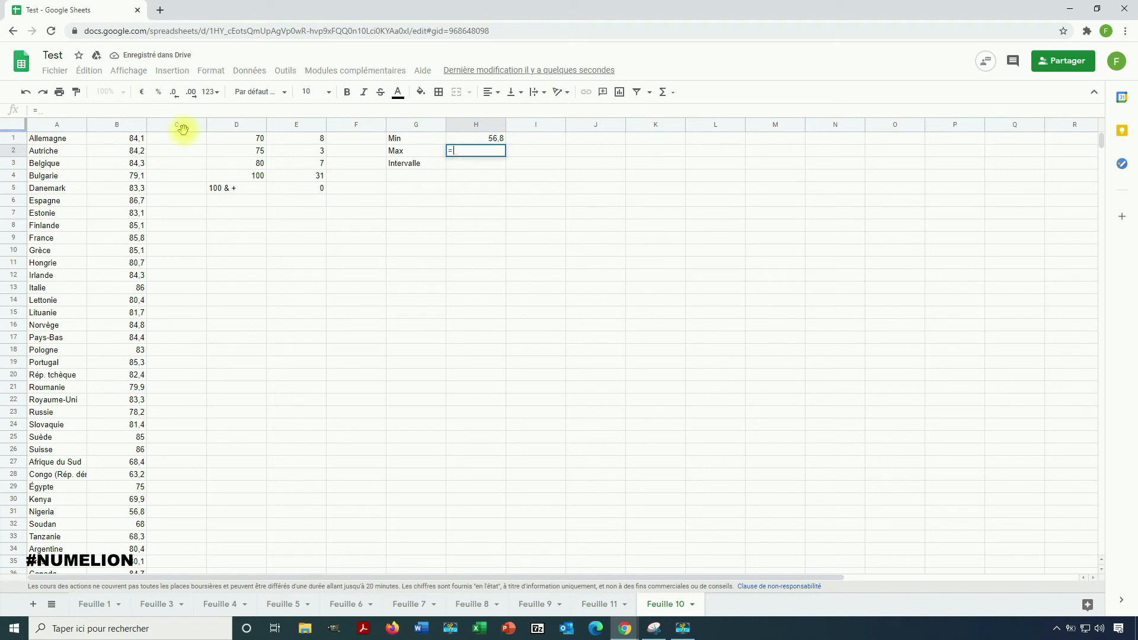
text(MAX()
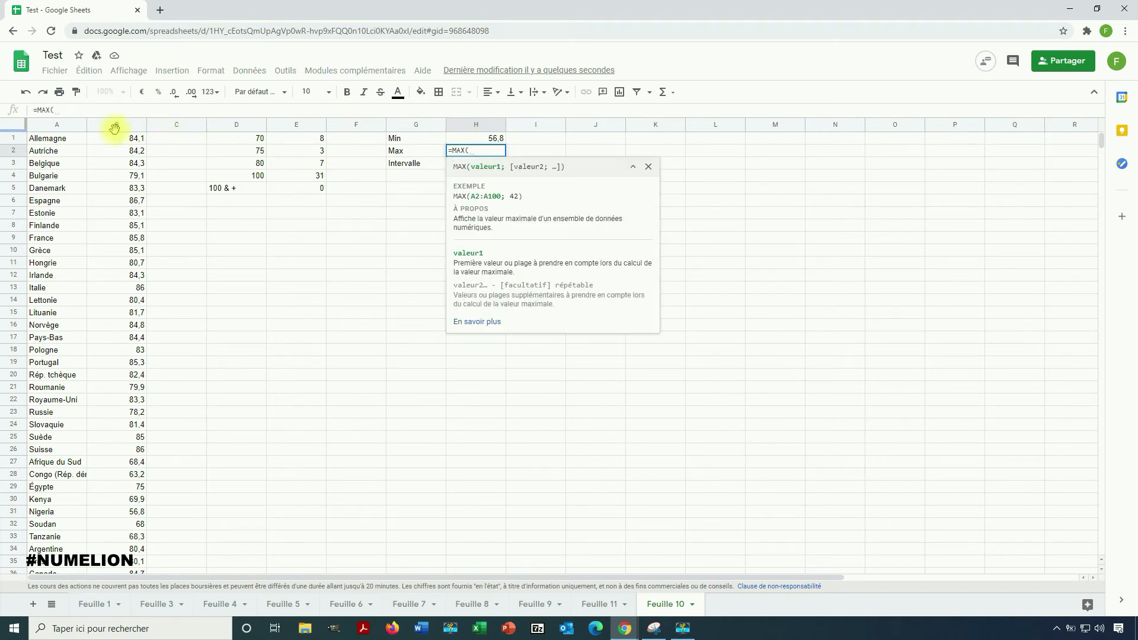
click(117, 127)
key(Return)
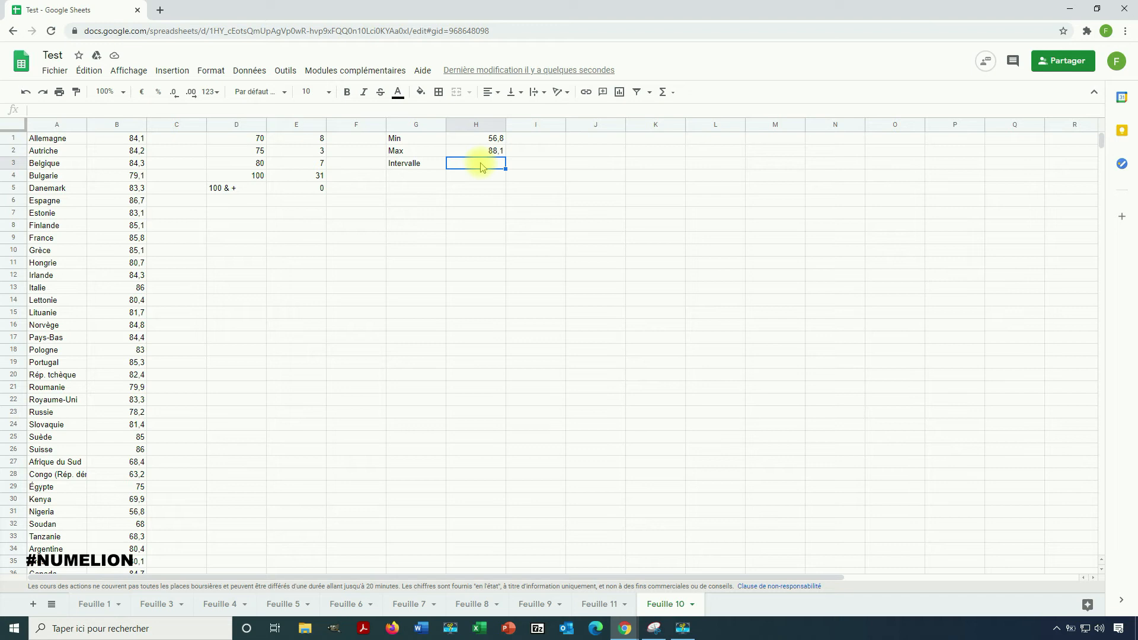
- Calculate the class interval in cell H3 with the formula =(H2-H1)/5
double_click(485, 163)
text(=)
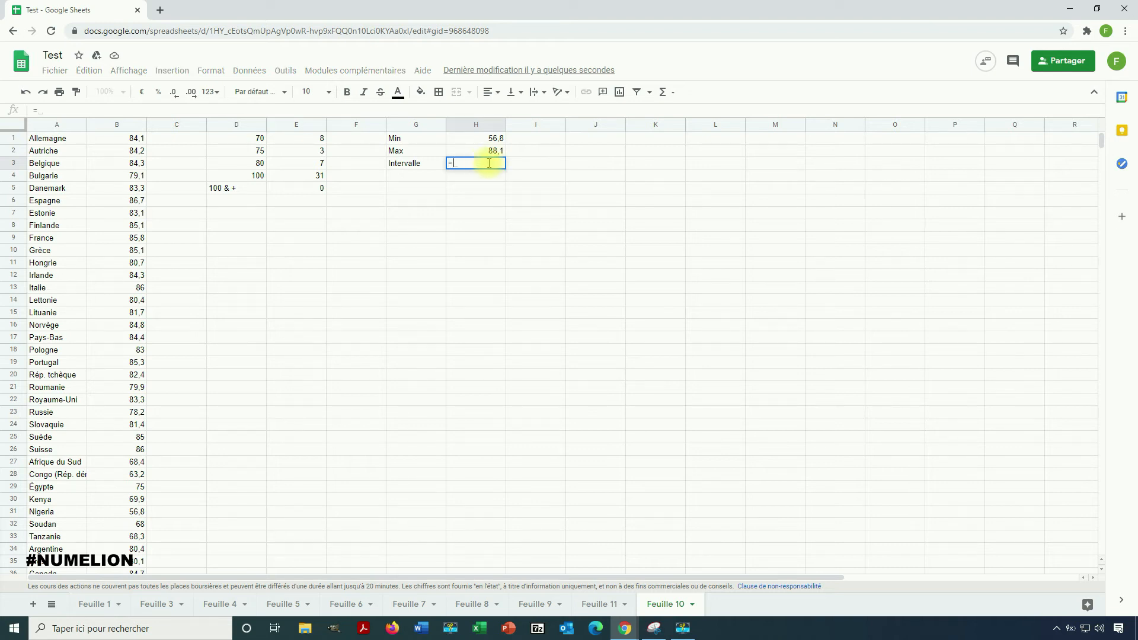
click(481, 152)
text(-)
click(500, 139)
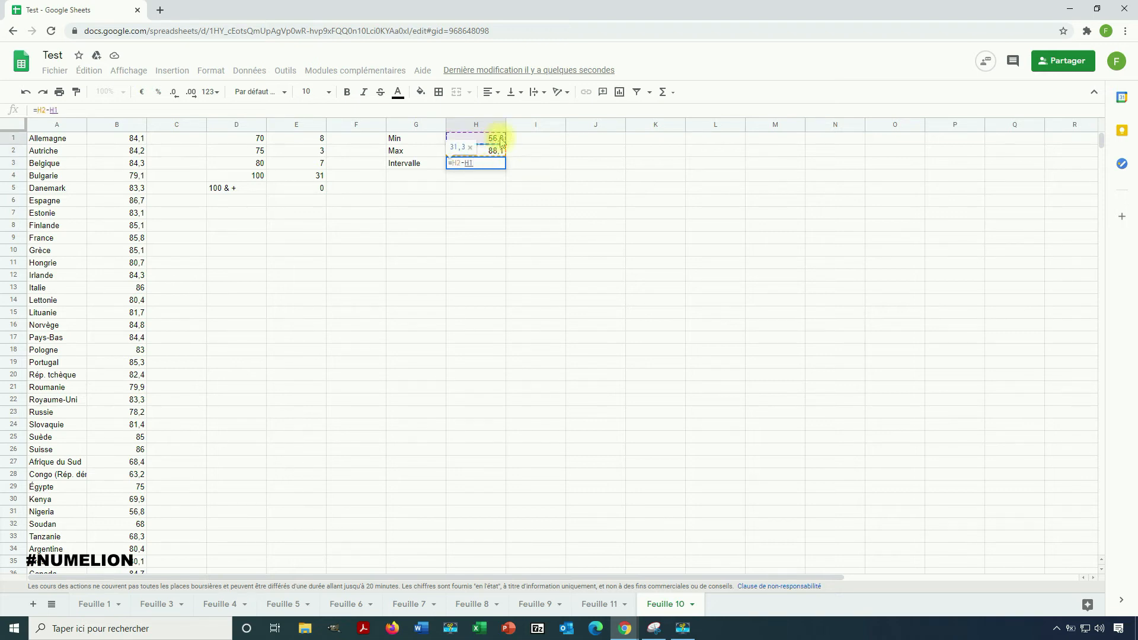
text())
key(Left)
key(Left)
key(Left)
key(Left)
key(Left)
key(Left)
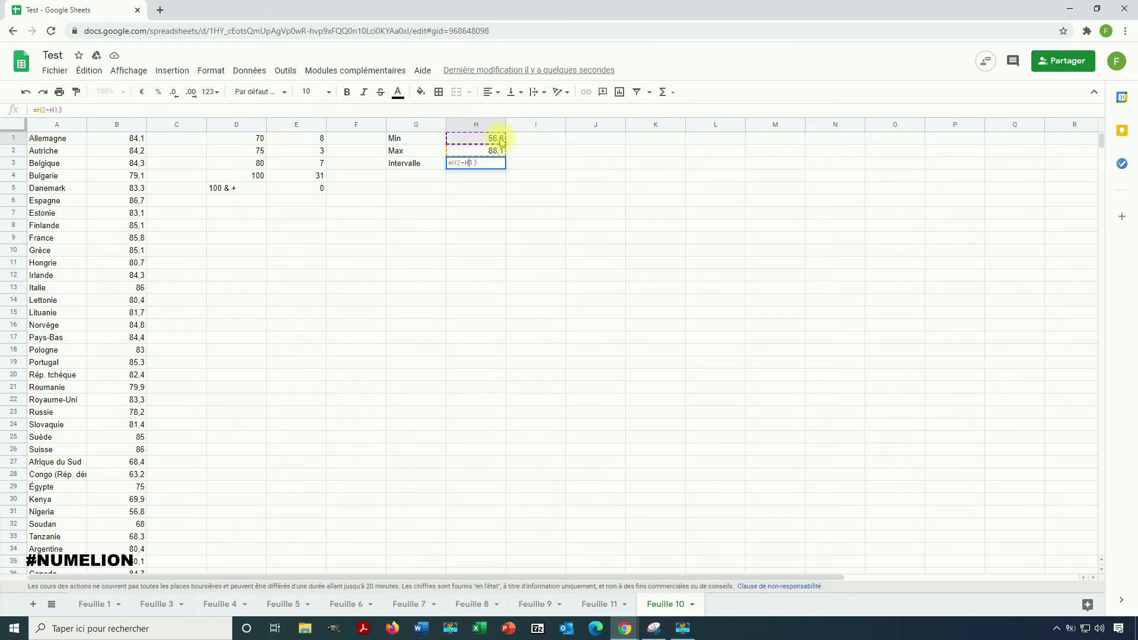
text(()
key(Right)
key(Right)
key(Right)
key(Right)
key(Right)
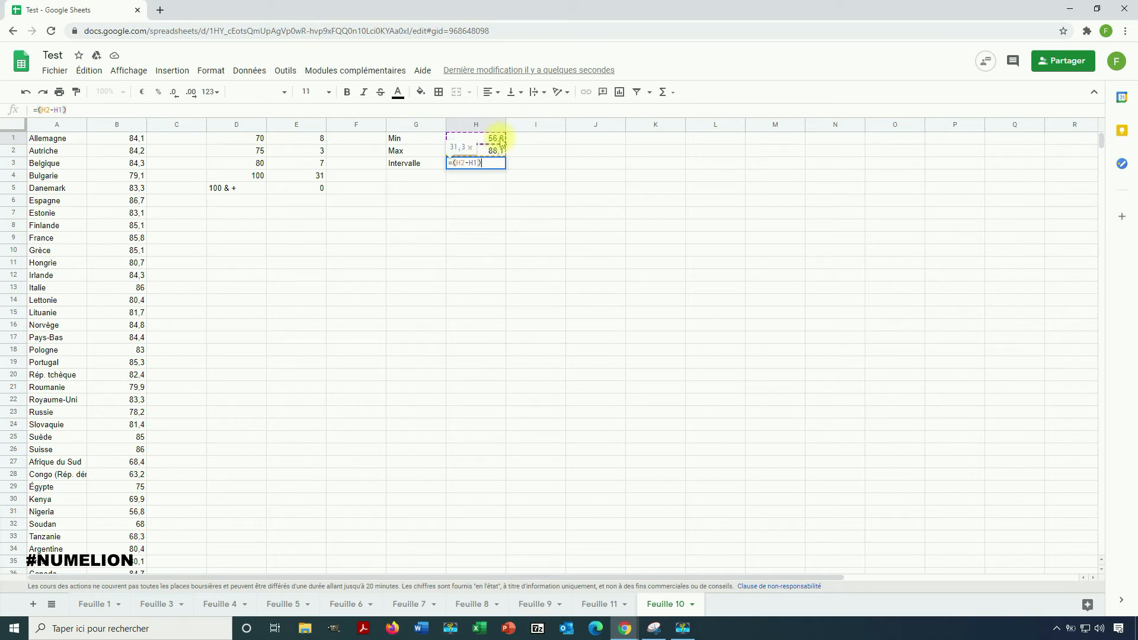
text(/)
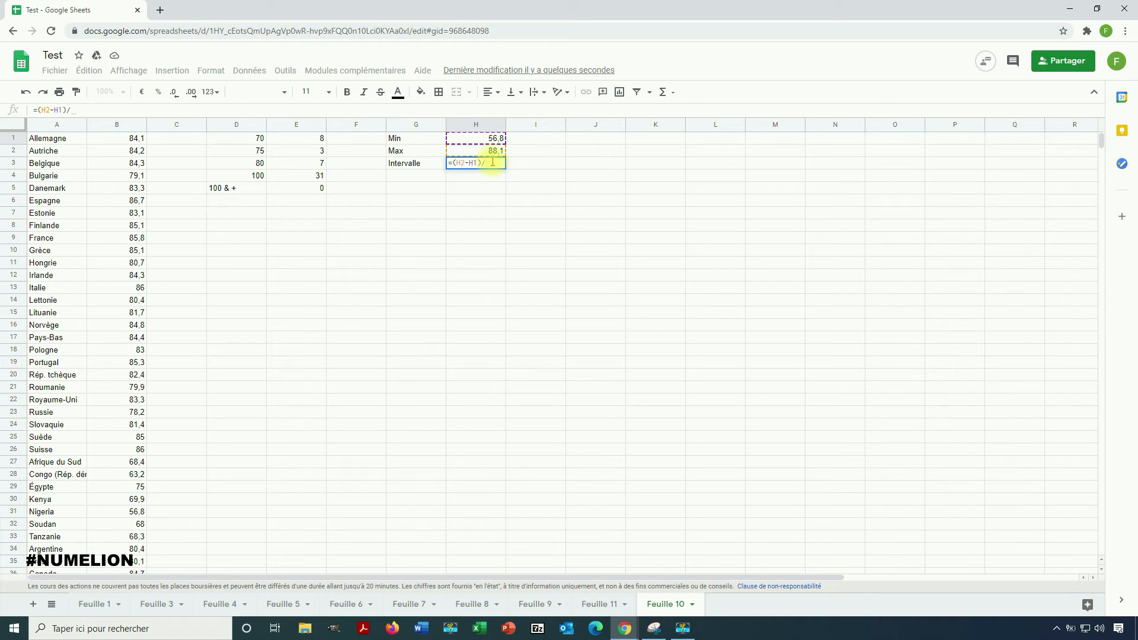
text(5)
key(Return)
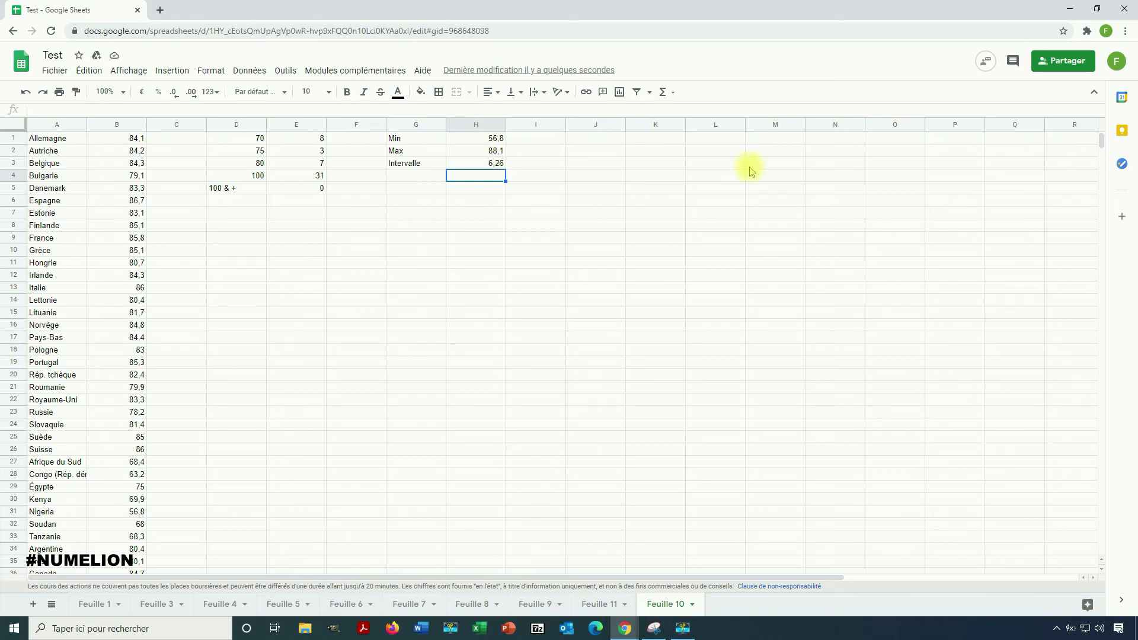
- Calculate the first class limit in cell J1 by adding the interval to the minimum with =H1+H3
click(620, 141)
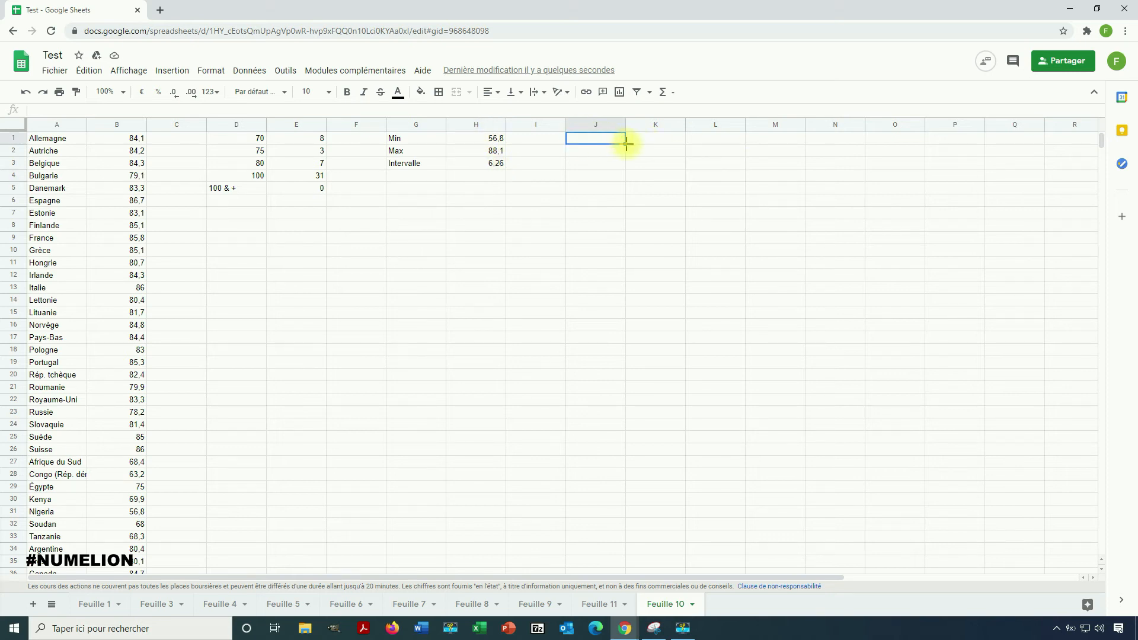
text(=)
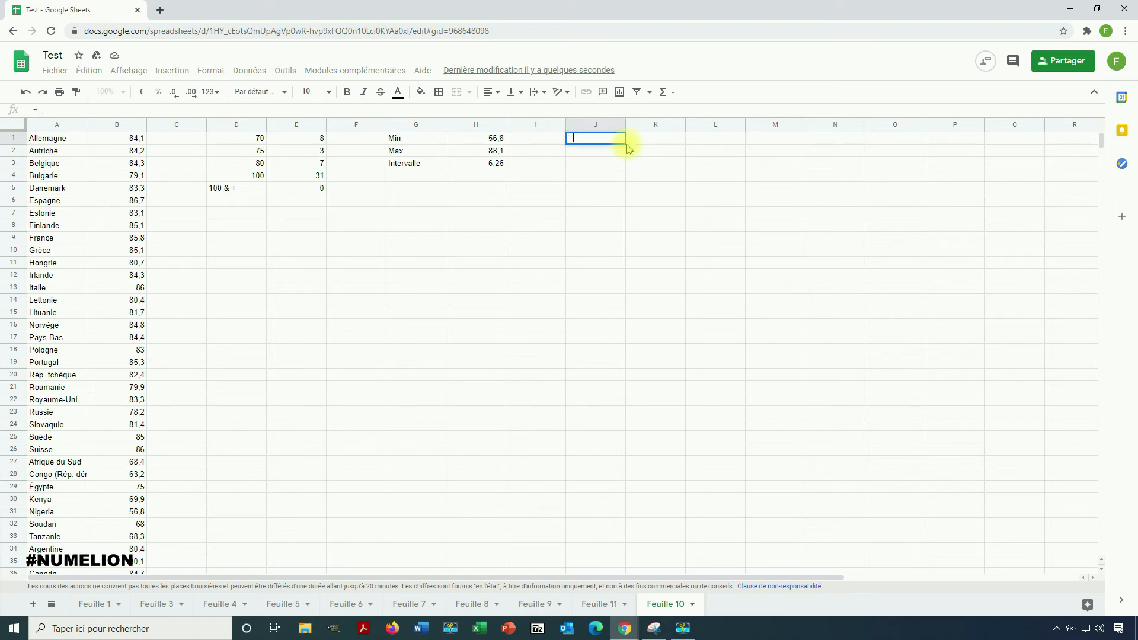
click(482, 141)
text(+)
click(495, 163)
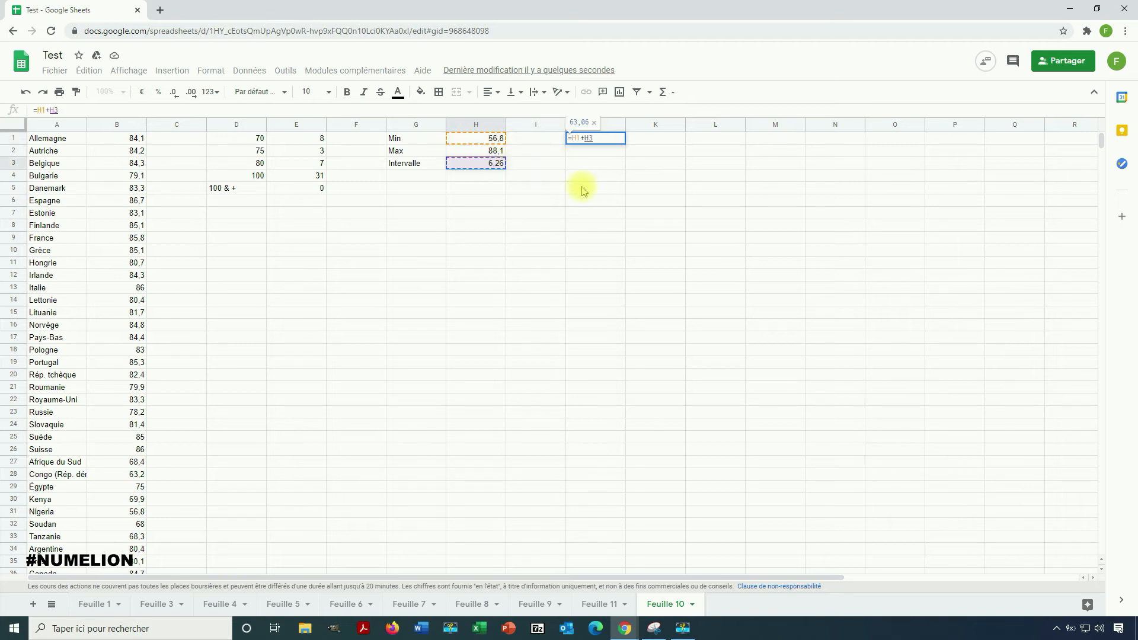
key(Return)
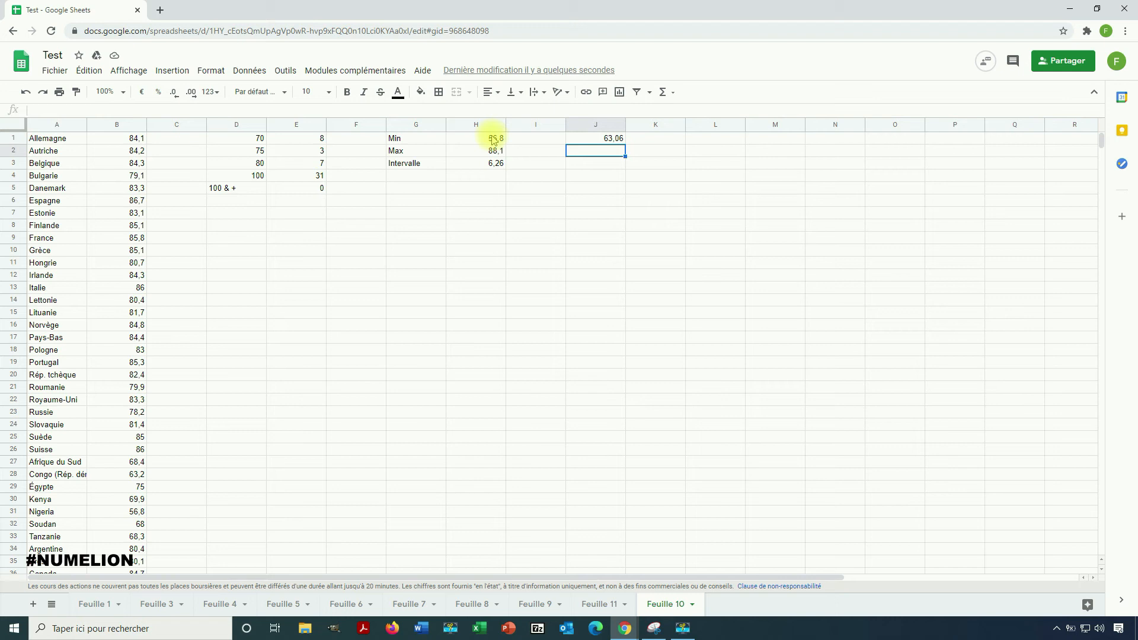
- Calculate the second class limit in cell J2 with =J1+$H$3, keeping the interval reference absolute
click(608, 139)
click(594, 150)
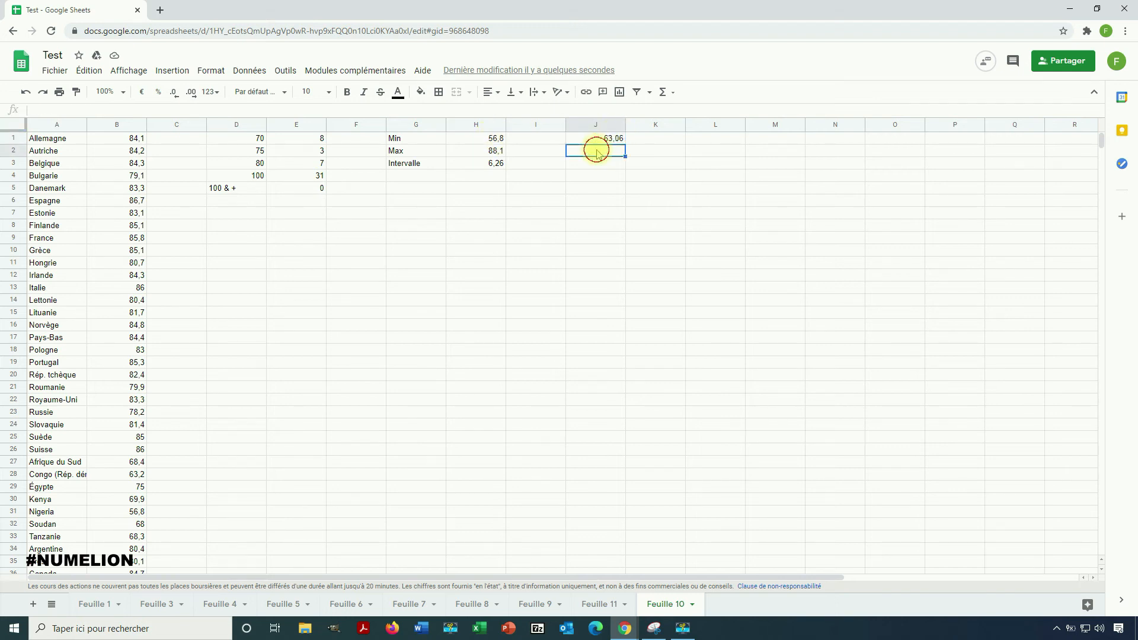
text(=)
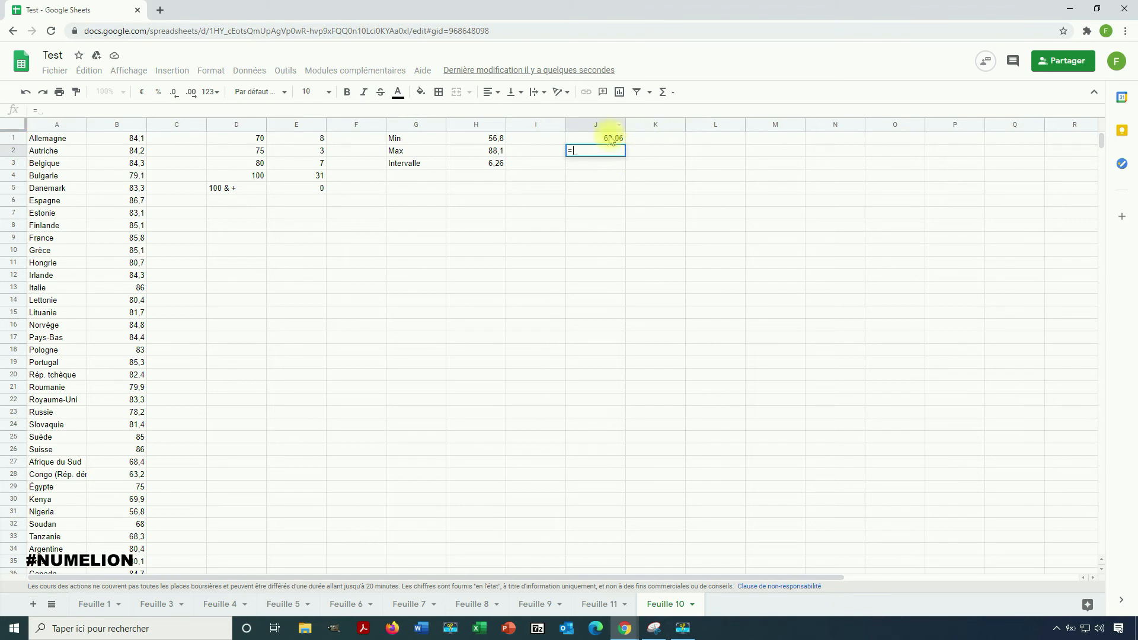
click(602, 137)
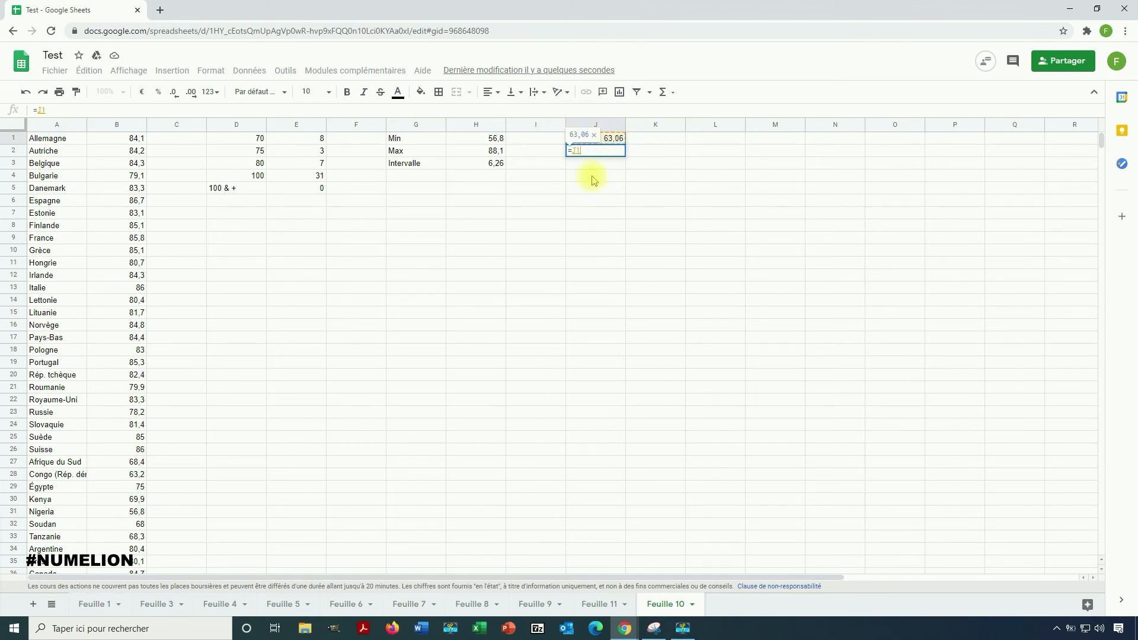
text(+)
click(491, 169)
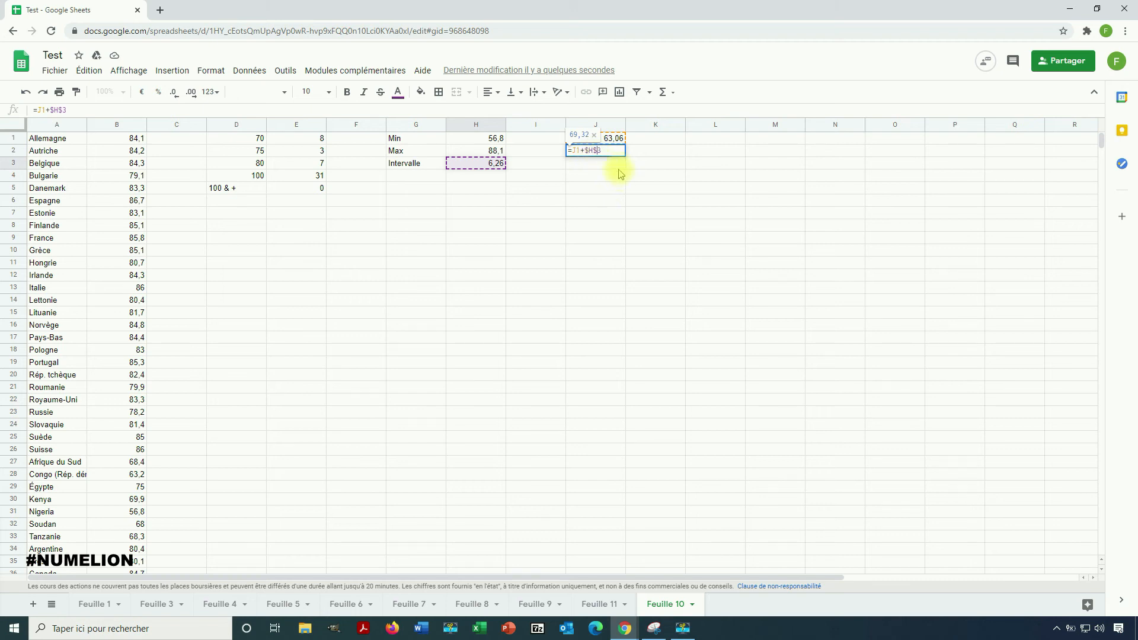
key(Return)
- Copy the class limit formula from cell J2 down through cell J5
click(616, 151)
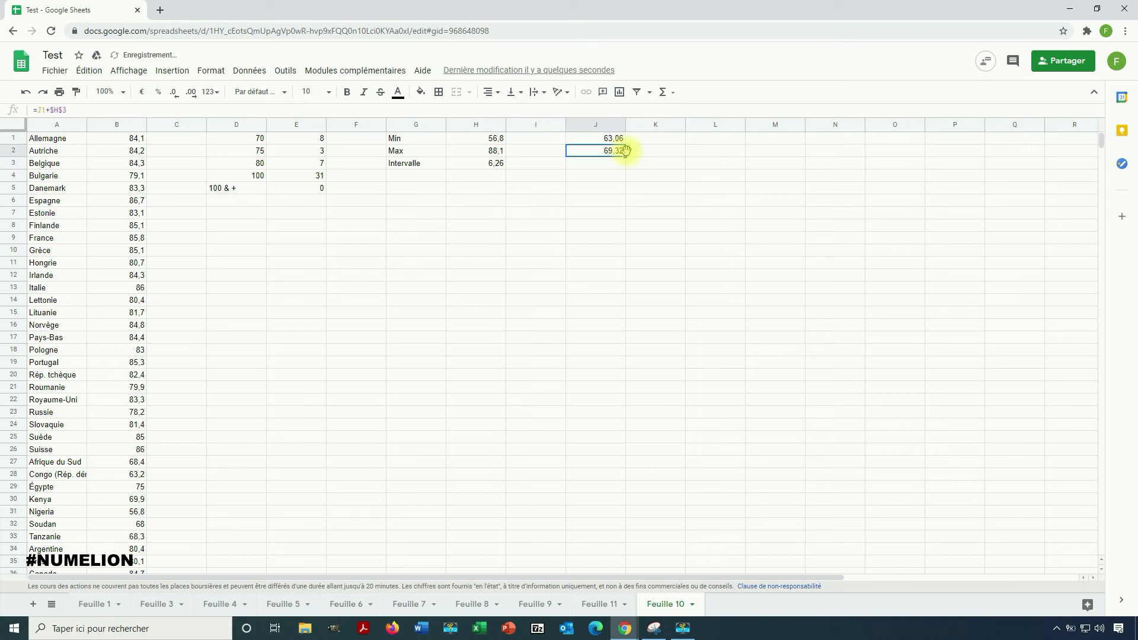
drag(625, 152, 627, 175)
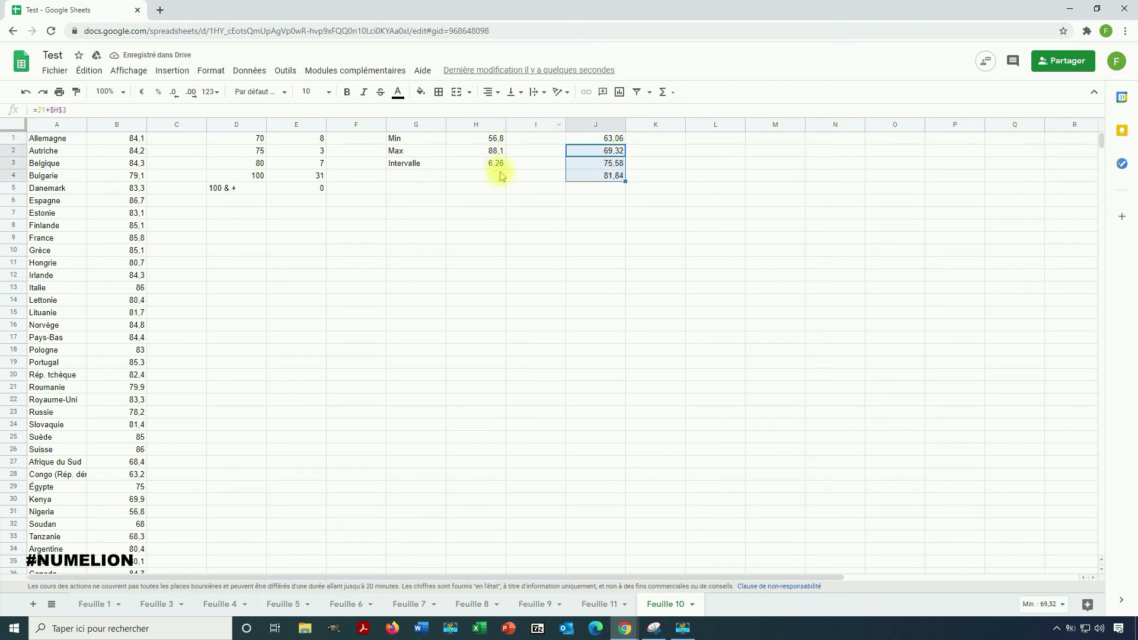
click(604, 167)
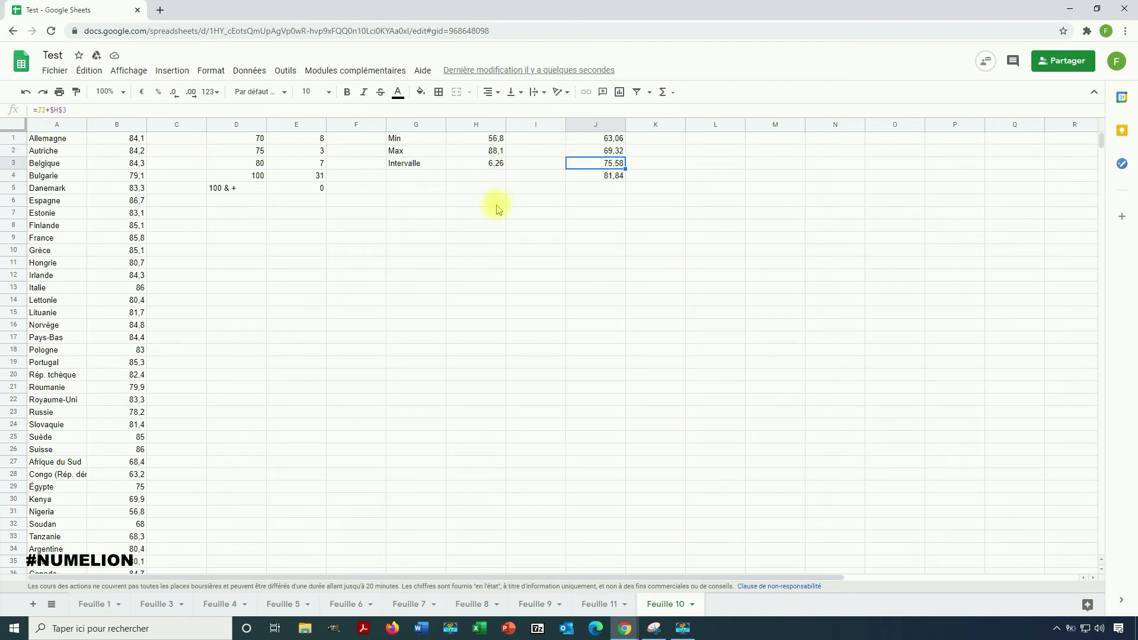
click(614, 176)
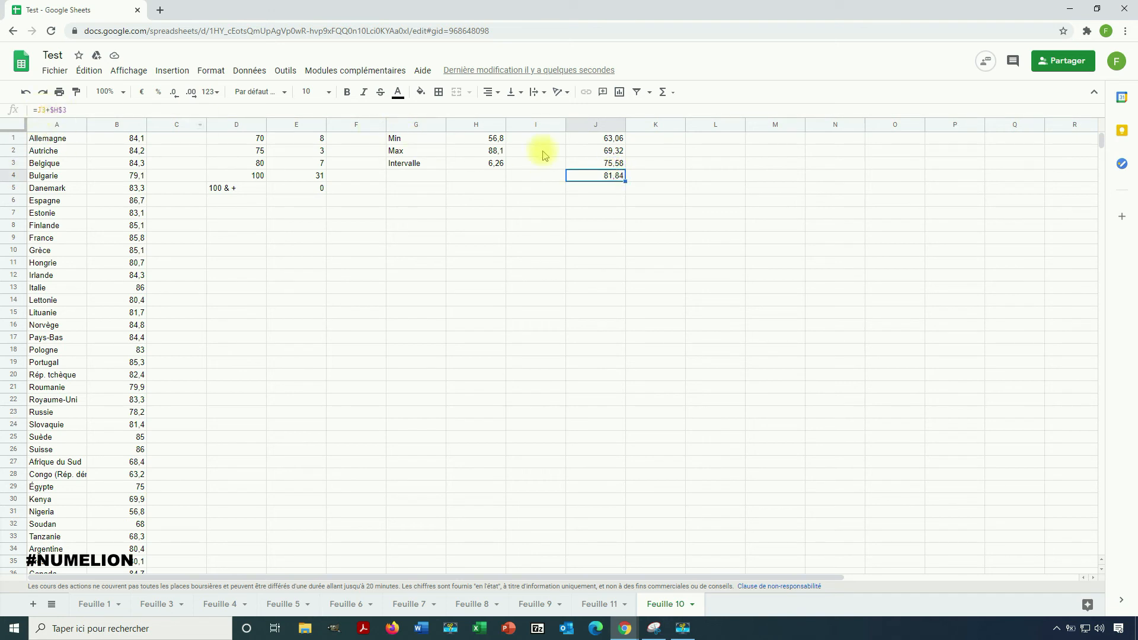
key(shift+Down)
key(ctrl+d)
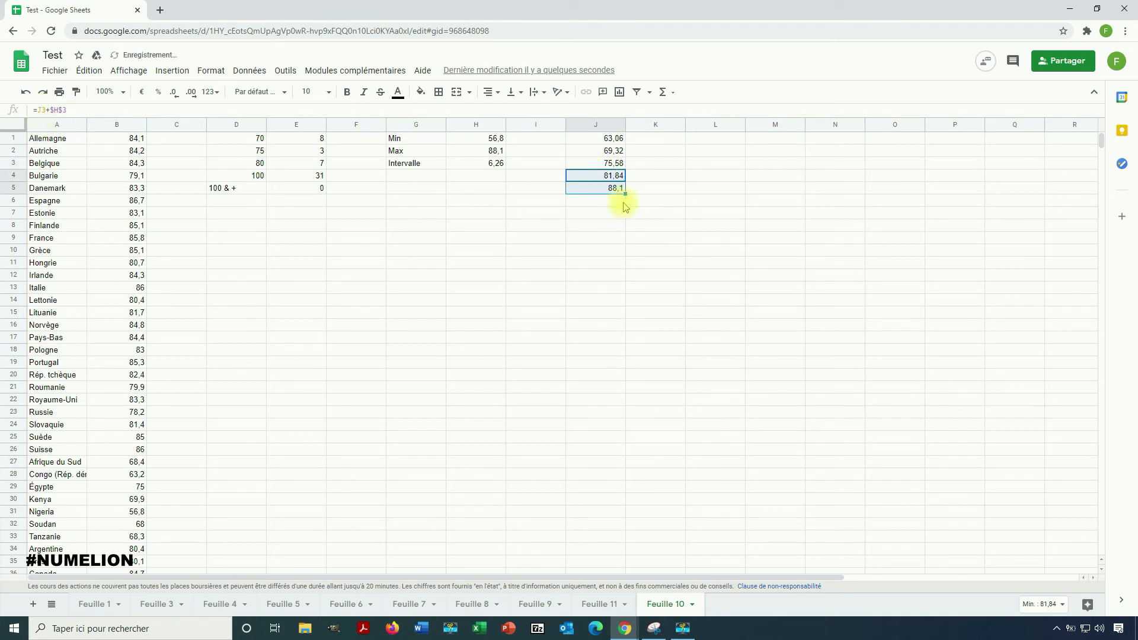
click(610, 187)
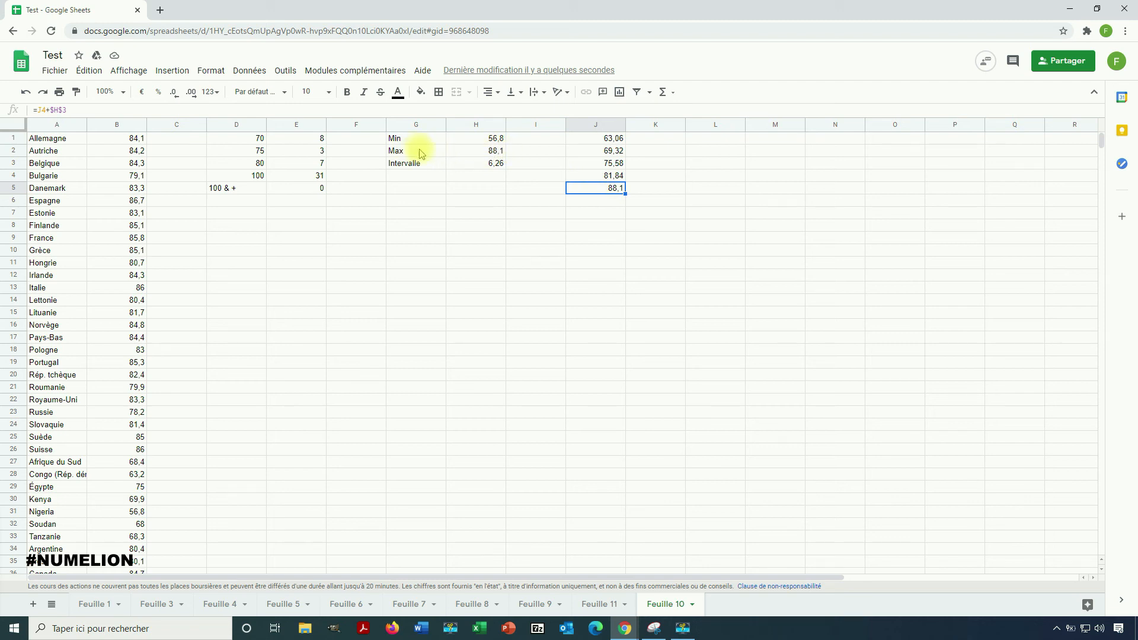
- Count the values per class in cell K1 with FREQUENCE, using B1:B49 as the data and J1:J4 as the classes
click(652, 139)
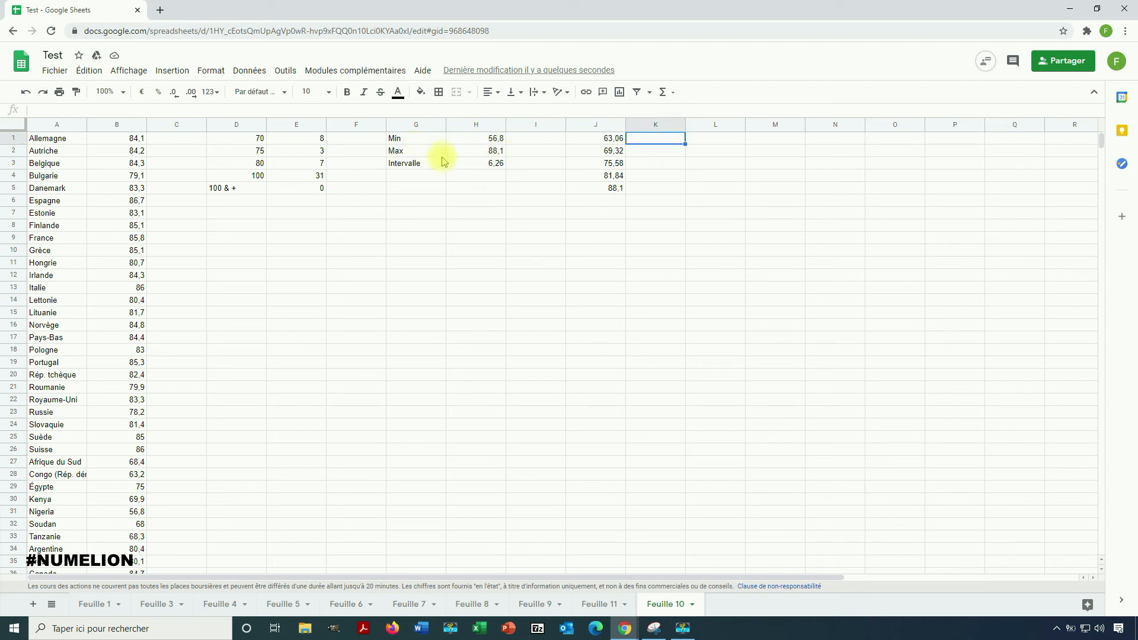
click(491, 166)
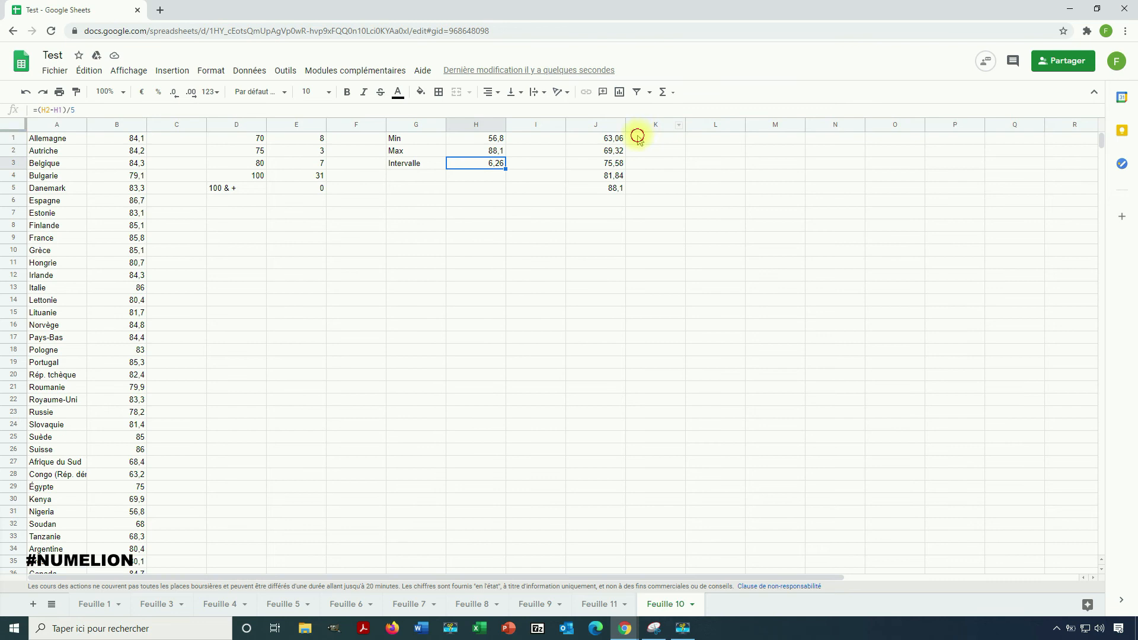
double_click(638, 136)
text(Fr)
key(BackSpace)
key(BackSpace)
text(=frqie)
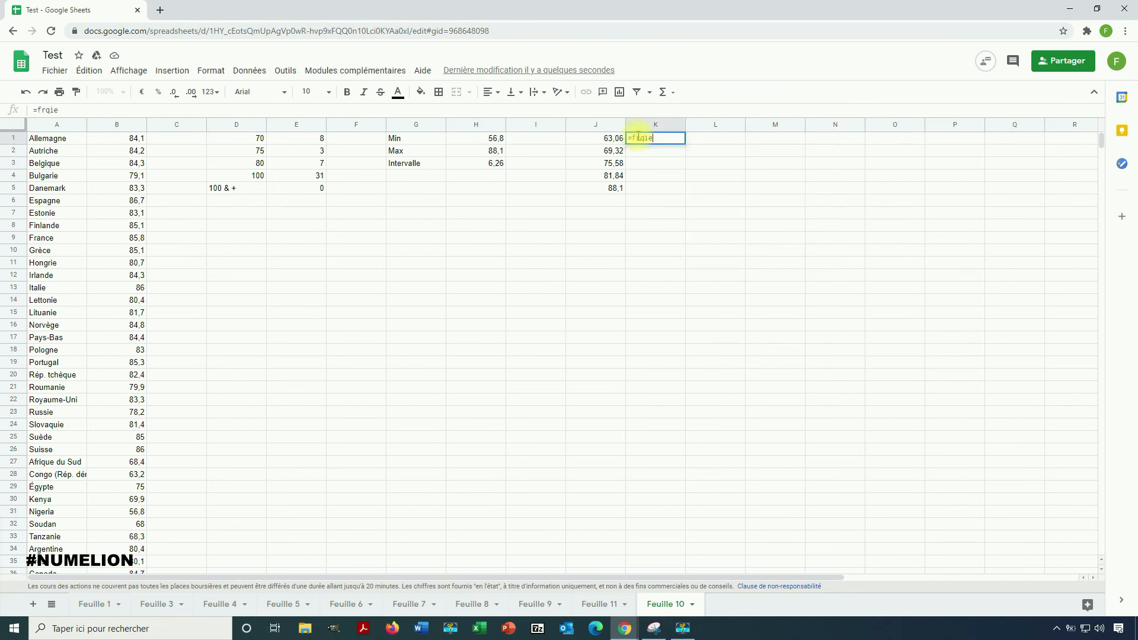
key(BackSpace)
key(BackSpace)
text(uence)
click(640, 137)
text(e)
click(655, 155)
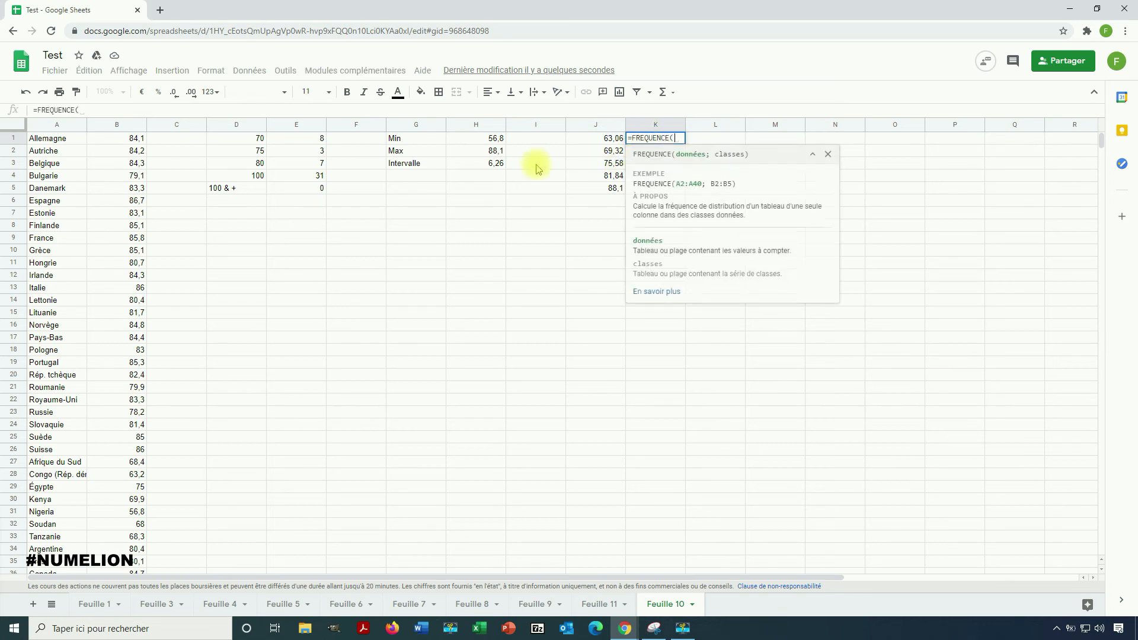
drag(122, 138, 132, 493)
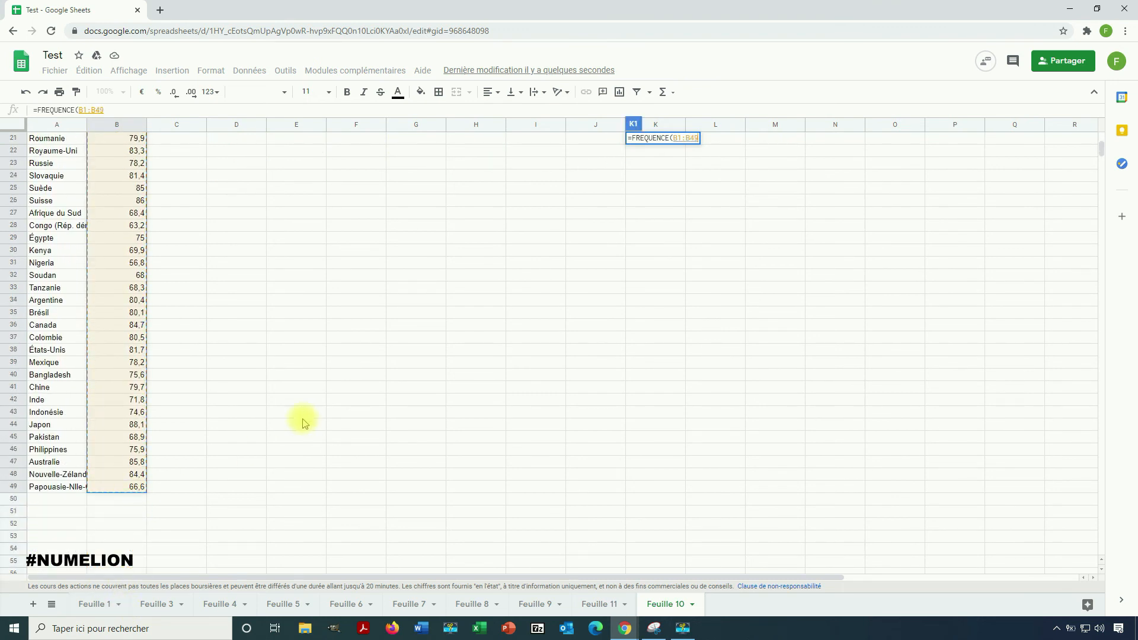
text(;)
scroll(438, 427, up, 7)
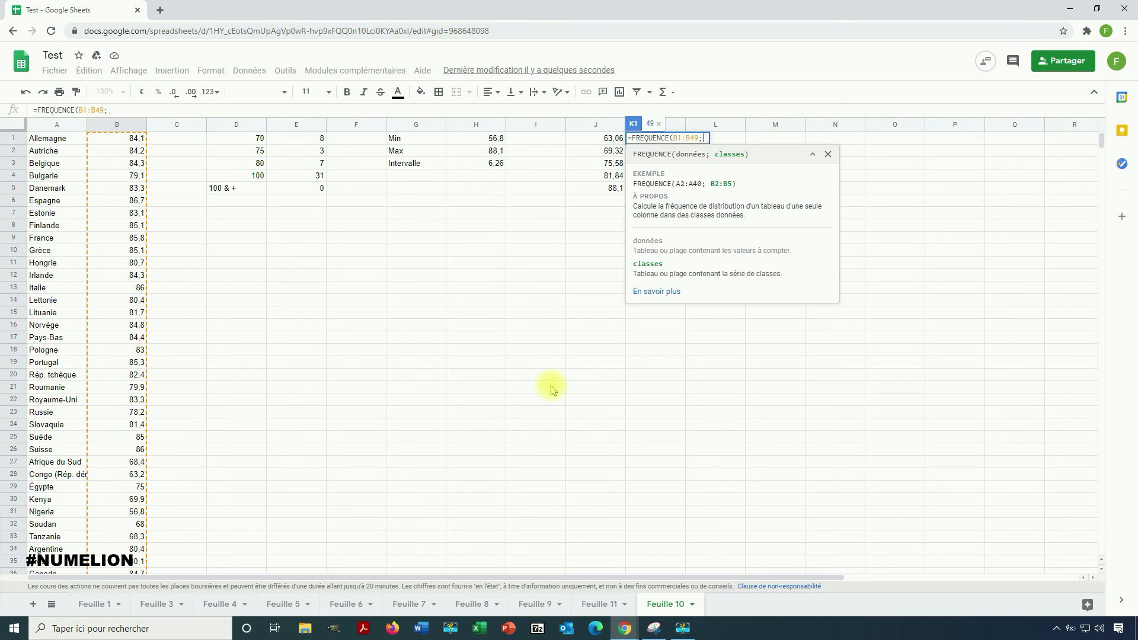
drag(610, 140, 614, 176)
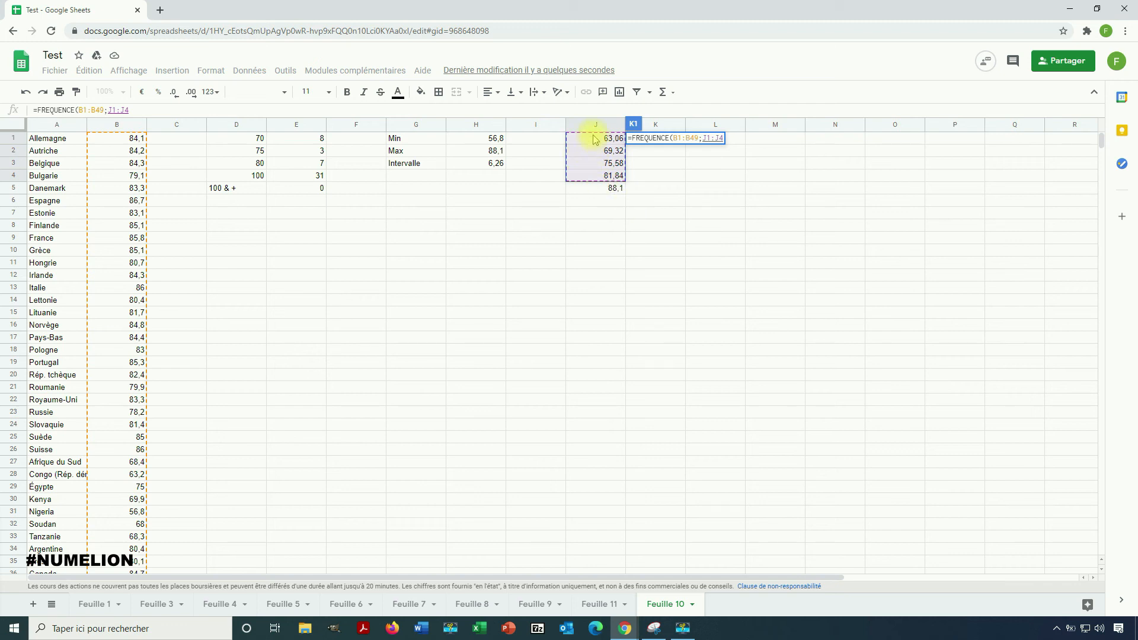
text())
key(Return)
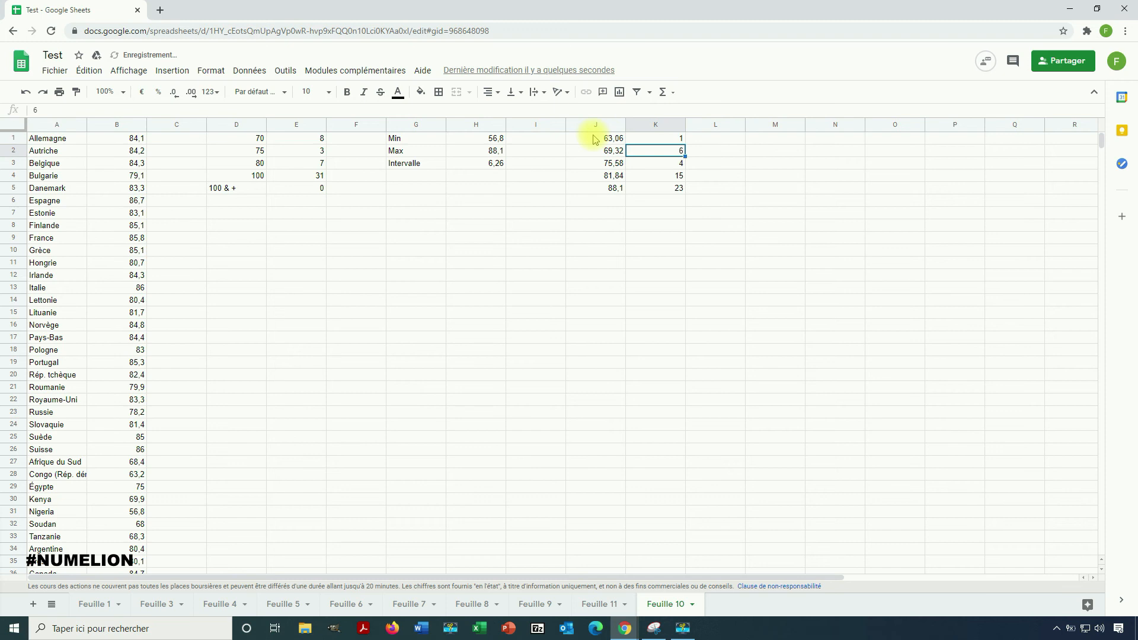
click(856, 212)
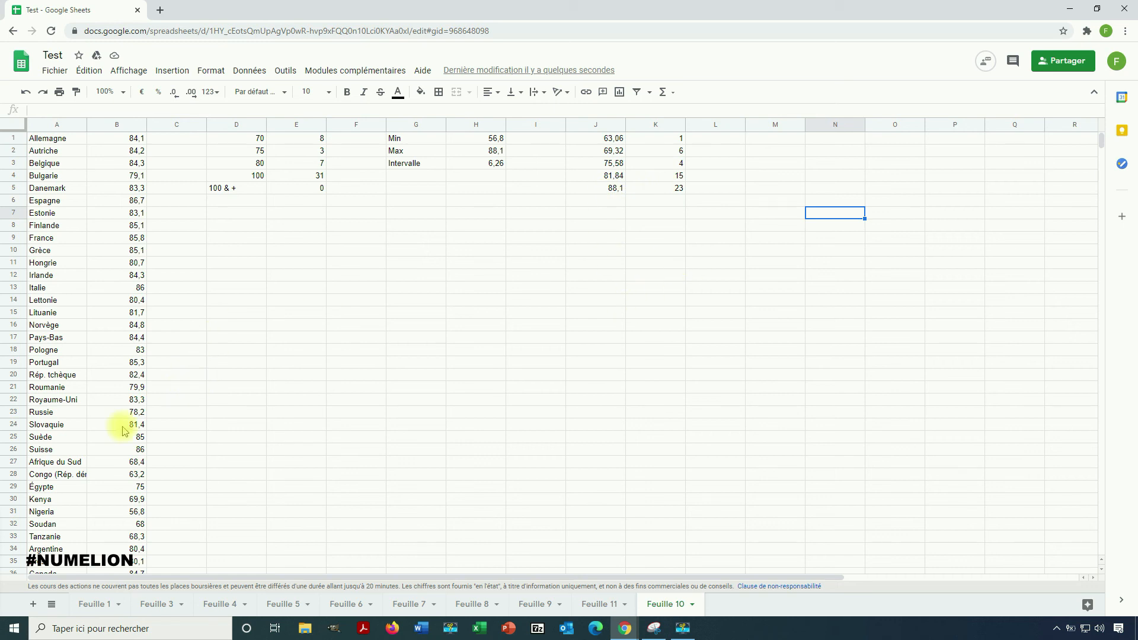
- Change the Suisse value in cell B26 to 92
scroll(95, 437, up, 1)
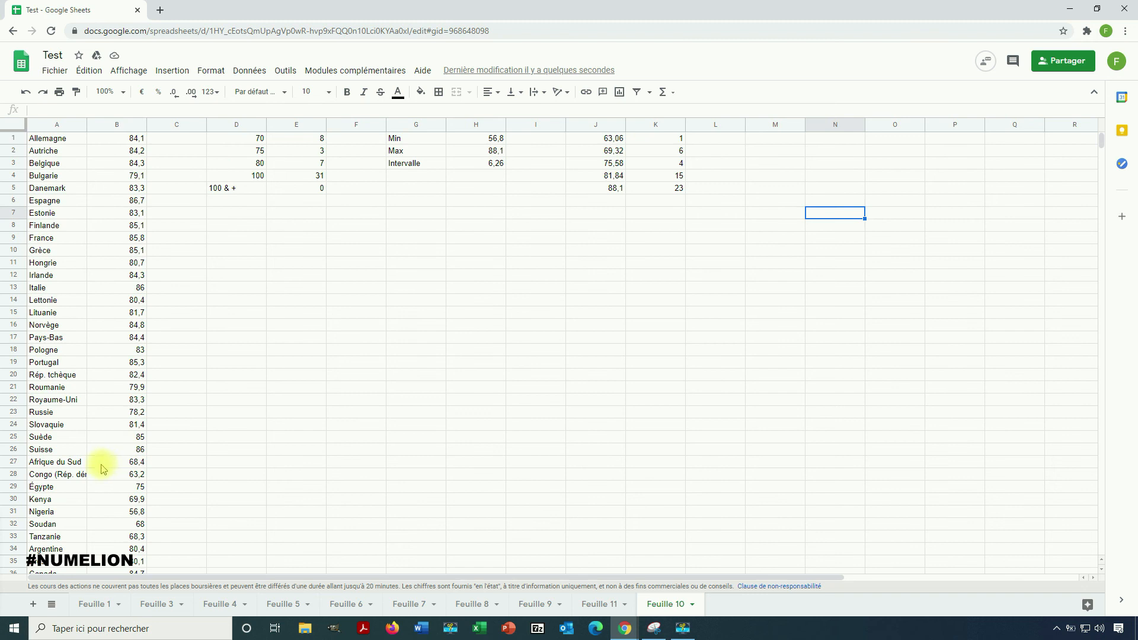
click(113, 451)
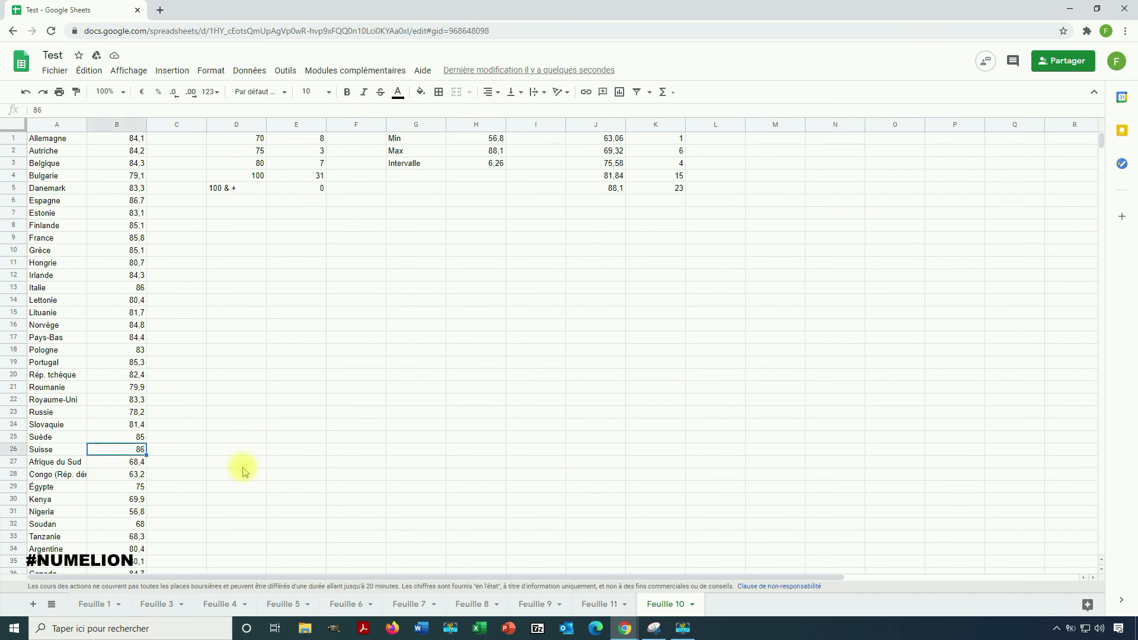
text(100)
key(BackSpace)
key(BackSpace)
key(BackSpace)
text(92)
key(Return)
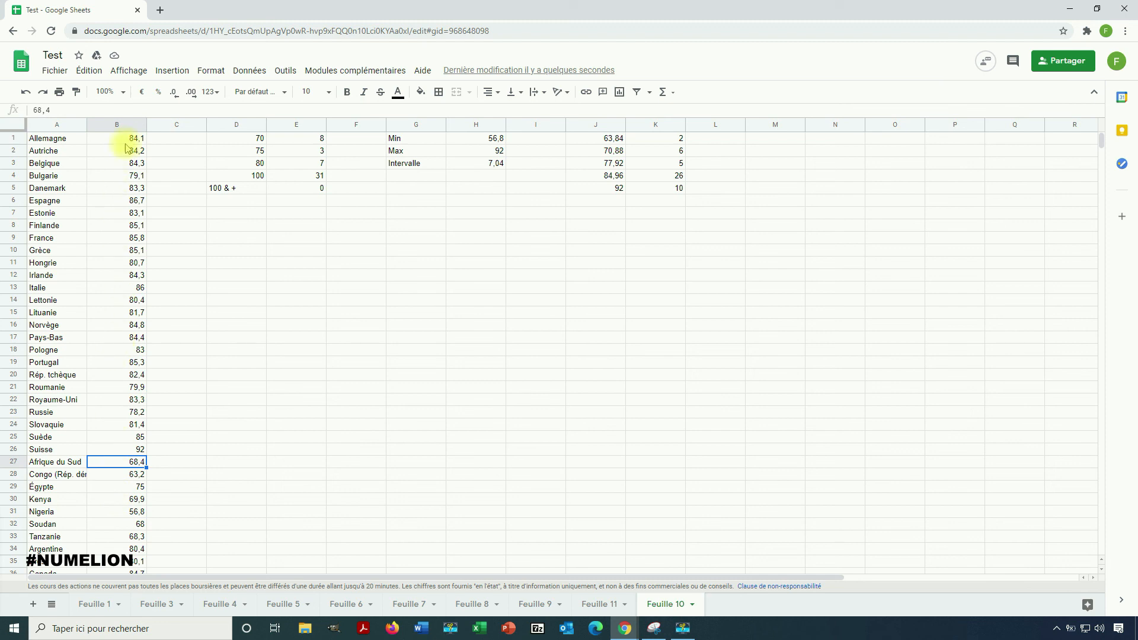
- Try a value of 91 for Italie in cell B13, and undo that change
drag(109, 504, 95, 548)
click(126, 505)
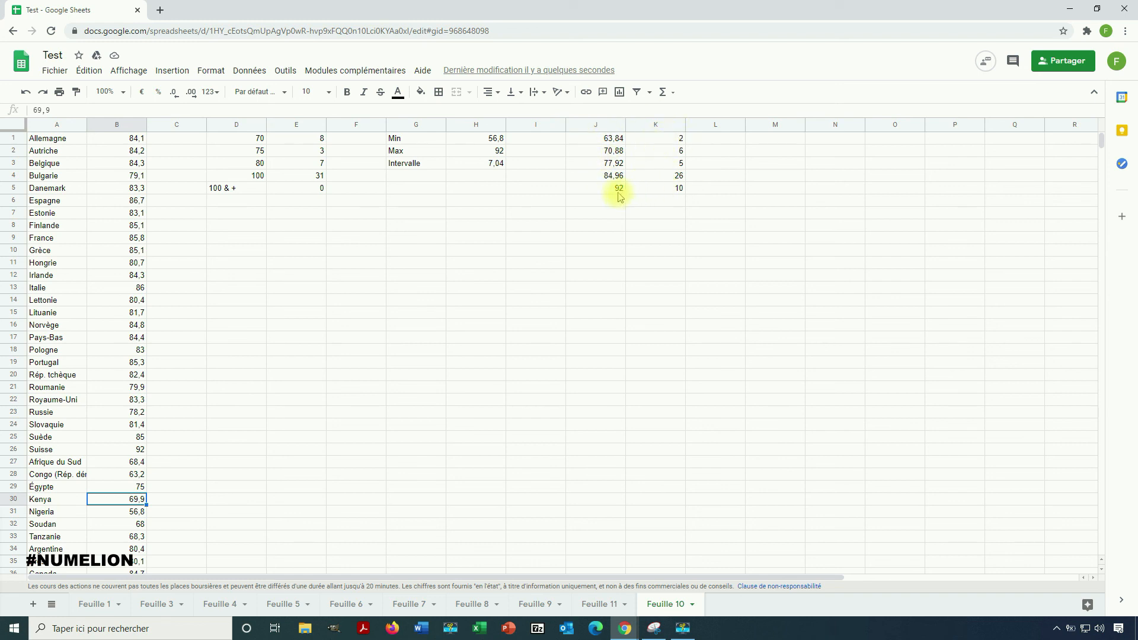
click(132, 289)
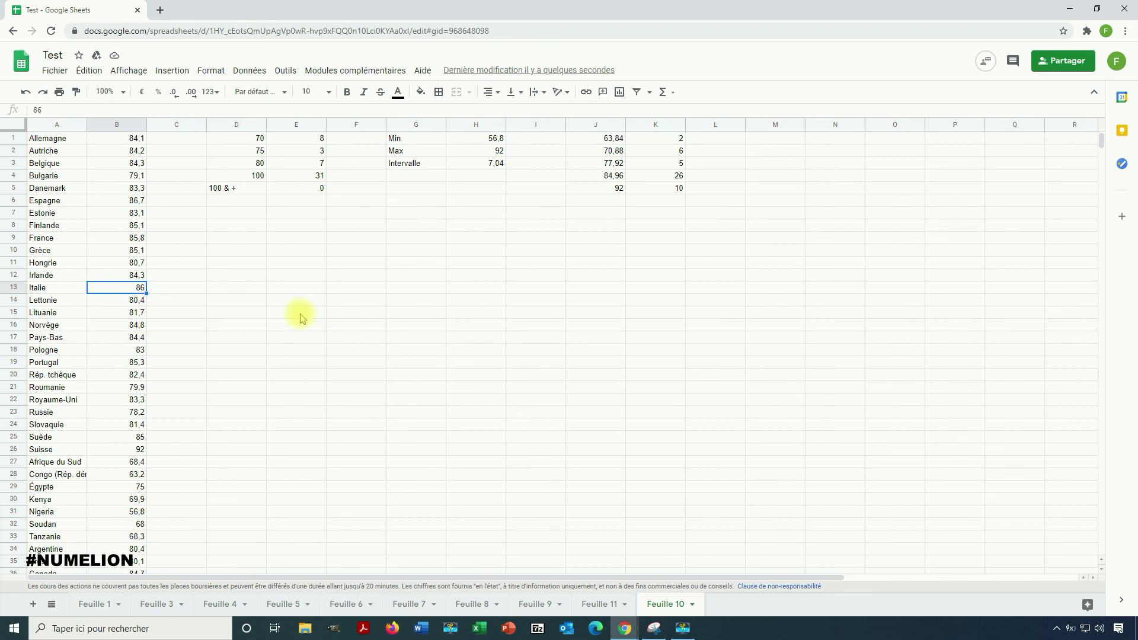
text(91)
key(Return)
key(ctrl+z)
- Change the Bulgarie value in cell B4 to 91
click(135, 176)
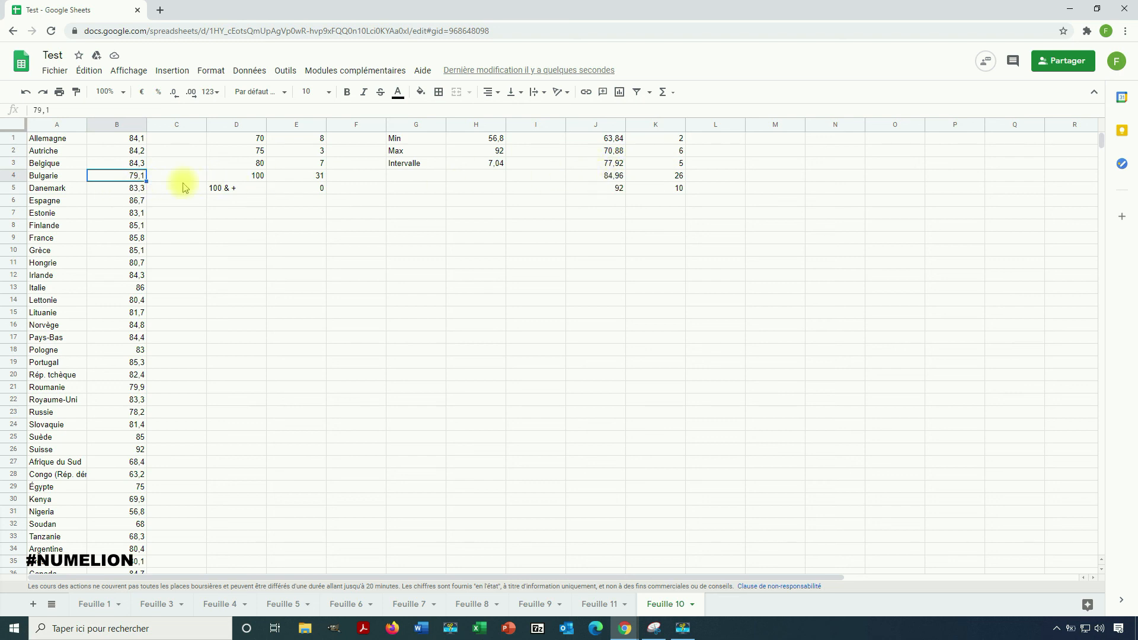
text(91)
key(Return)
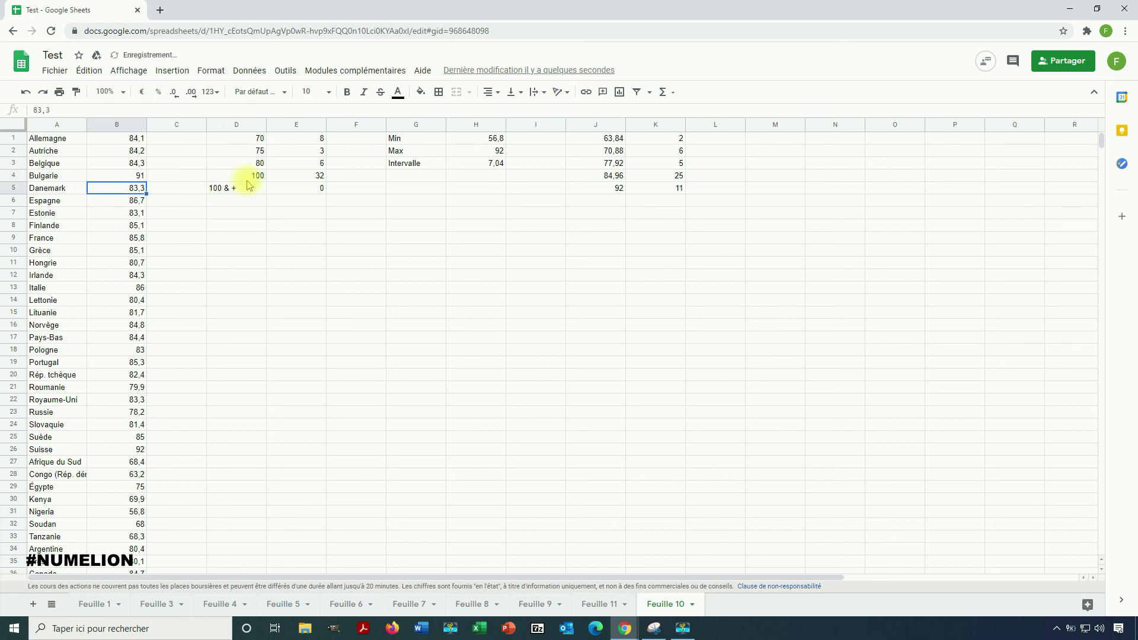